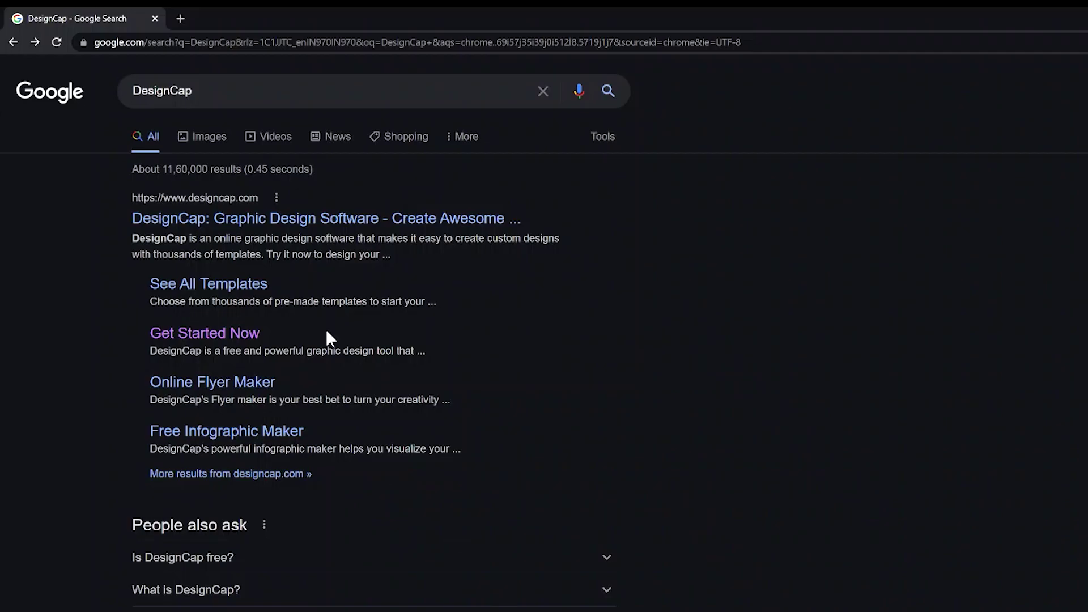
Open the design editor and browse the Elements, Photos and Chart tabs.
left_click(249, 339)
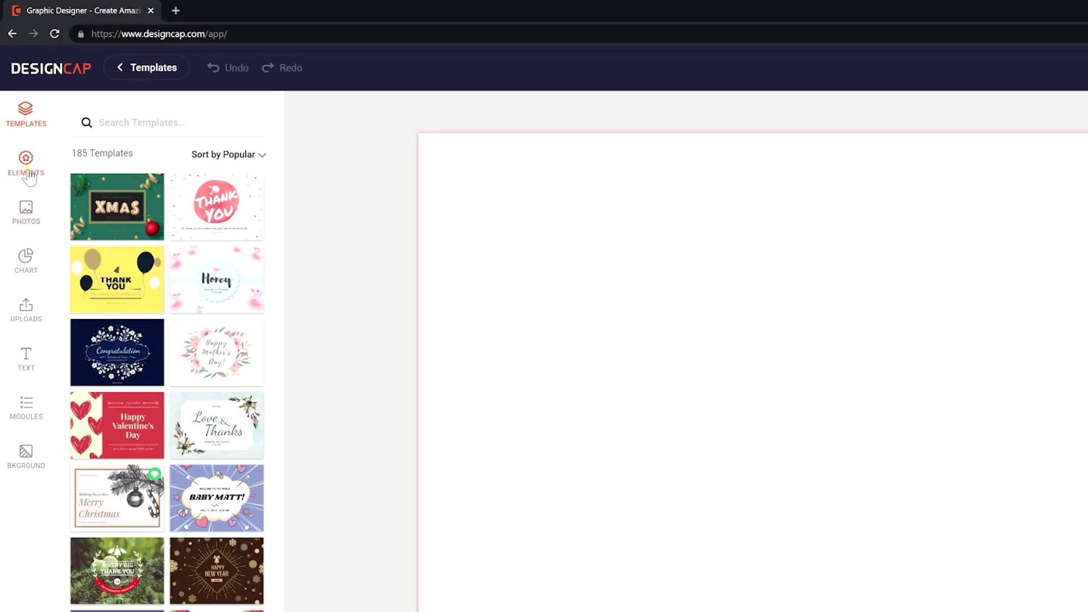
left_click(28, 174)
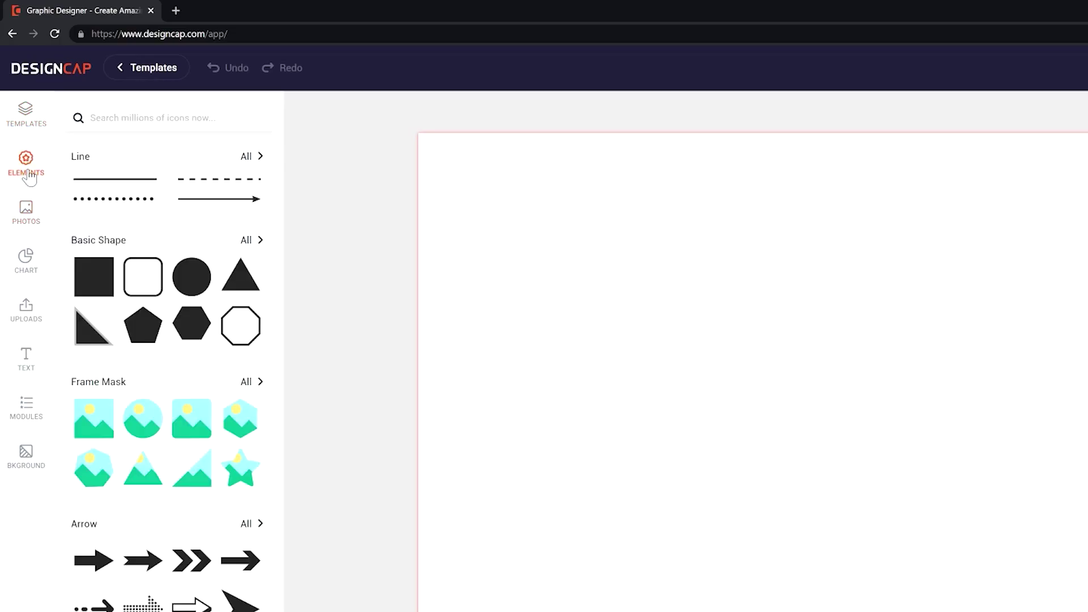
left_click(28, 214)
left_click(31, 261)
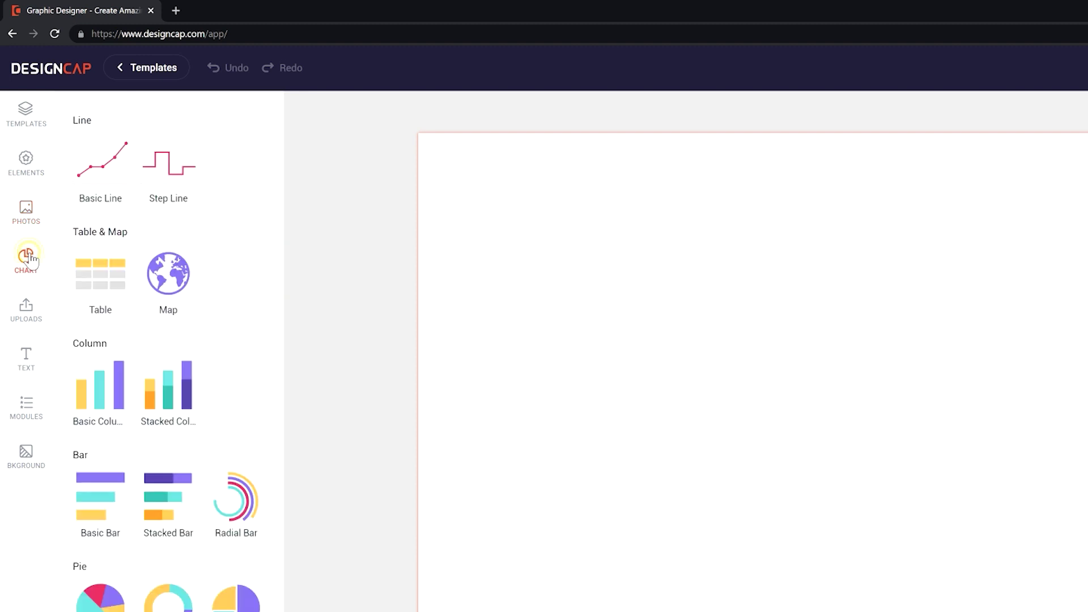
Look through the Text, Modules and Background tabs, then drop a blue fireworks photo onto the canvas.
left_click(28, 359)
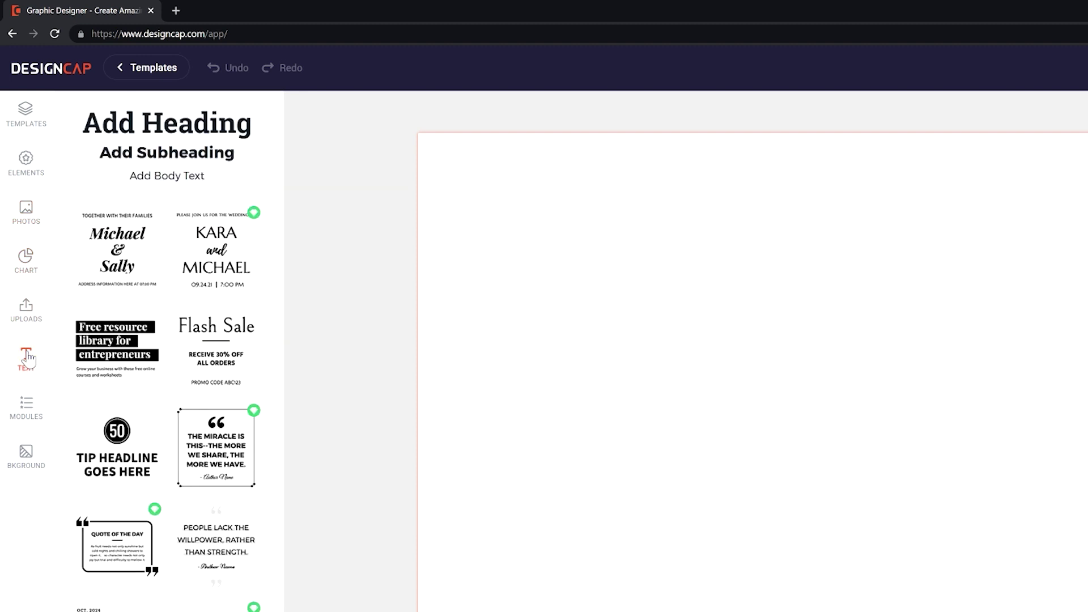
left_click(31, 417)
left_click(31, 452)
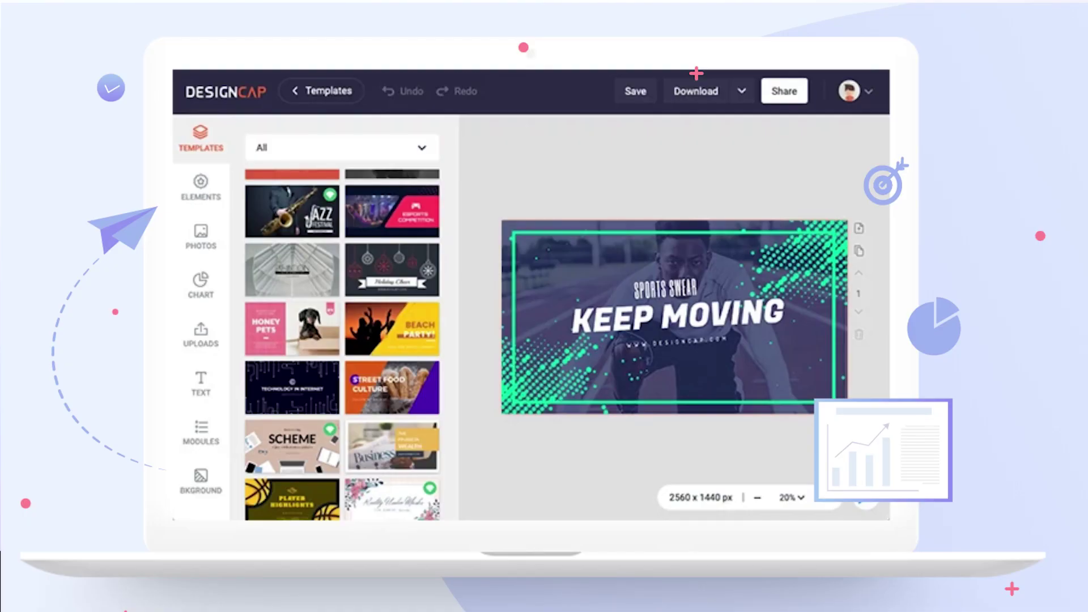
left_click_drag(164, 331, 647, 352)
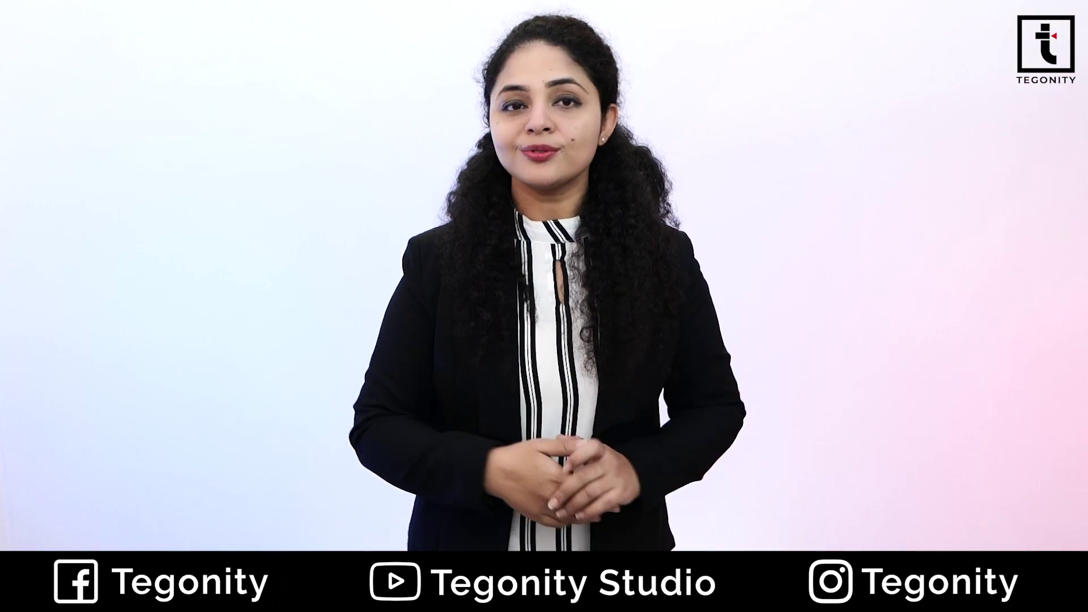
Open the Download settings and review the JPG/PNG/PDF format and size options, keeping JPG.
left_click(923, 74)
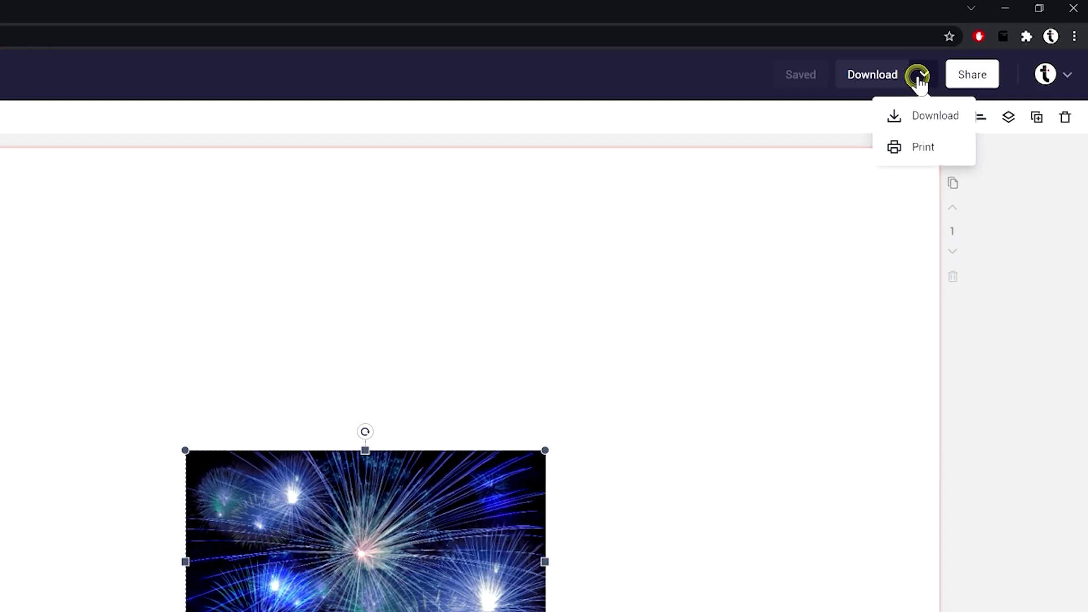
left_click(924, 116)
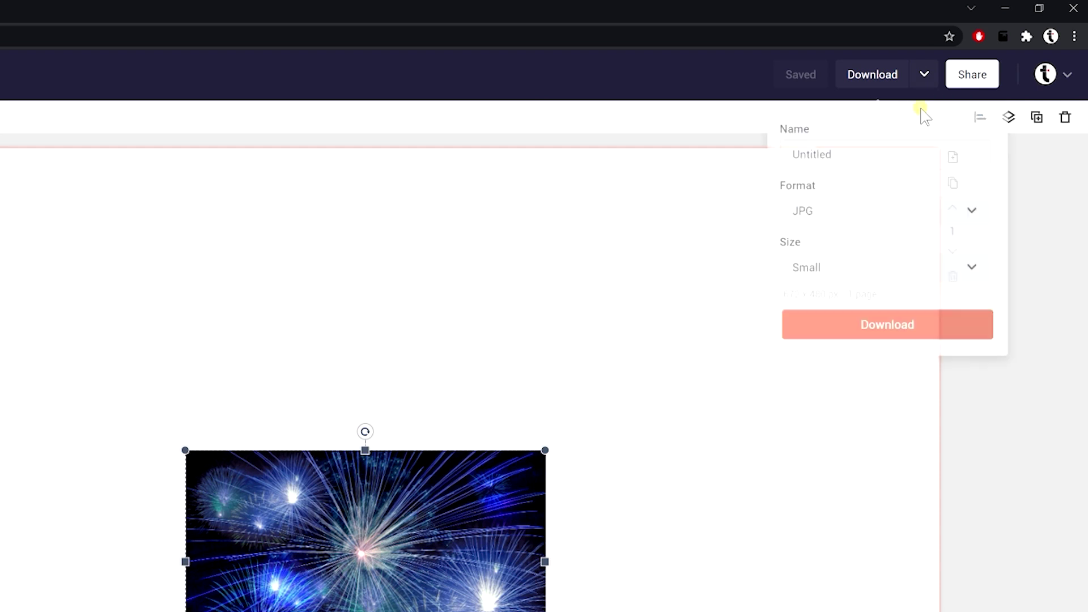
left_click(969, 218)
left_click(996, 272)
left_click(972, 262)
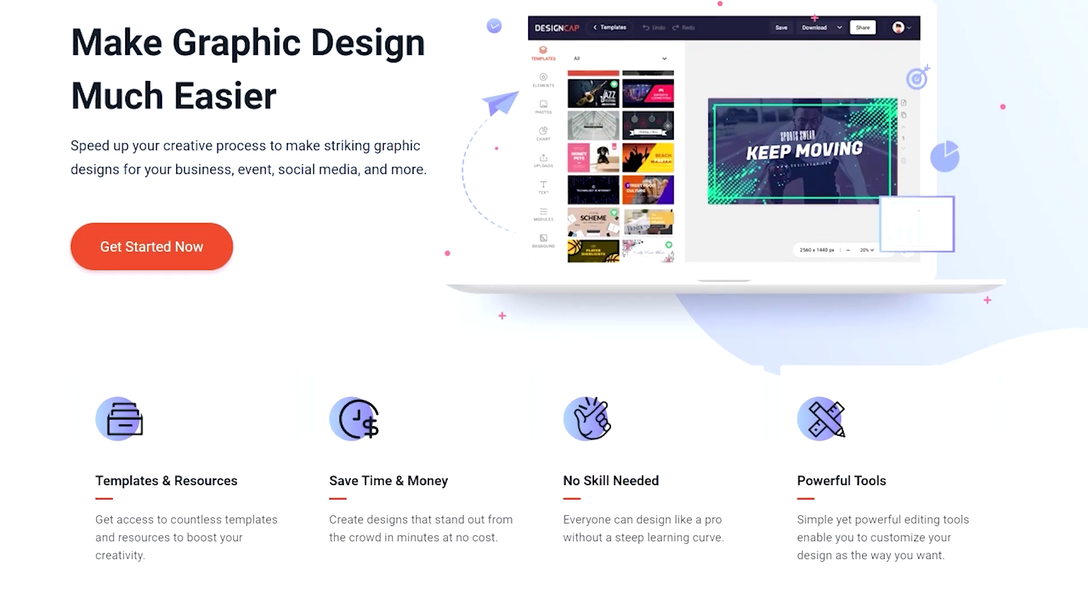
scroll(544, 306, "down", 5)
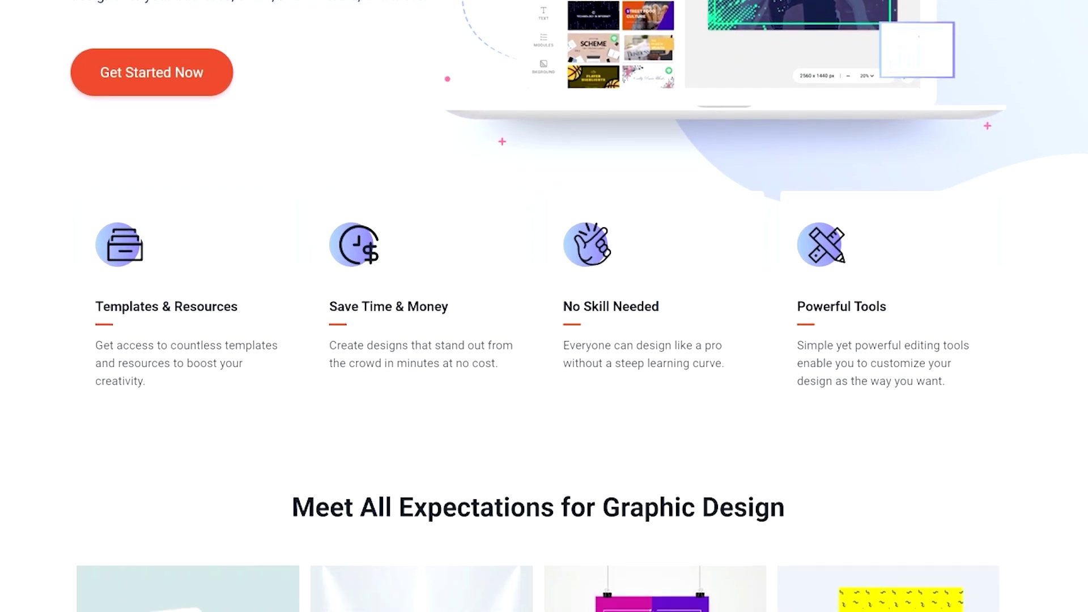
Scroll the home page to Meet All Expectations for Graphic Design and choose the Poster card.
scroll(544, 306, "down", 5)
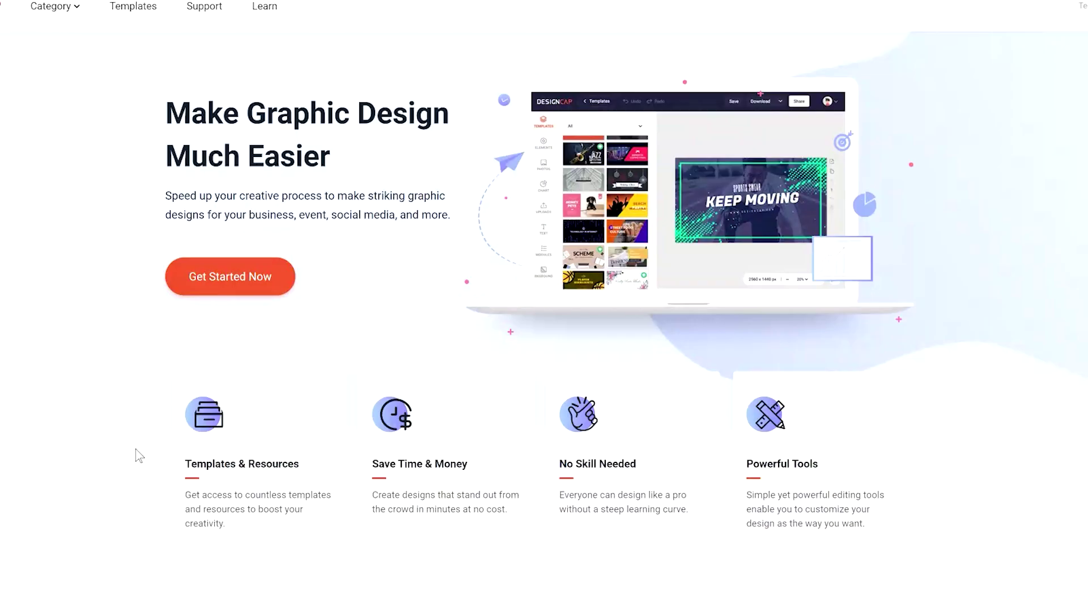
scroll(139, 455, "up", 1)
scroll(139, 455, "down", 8)
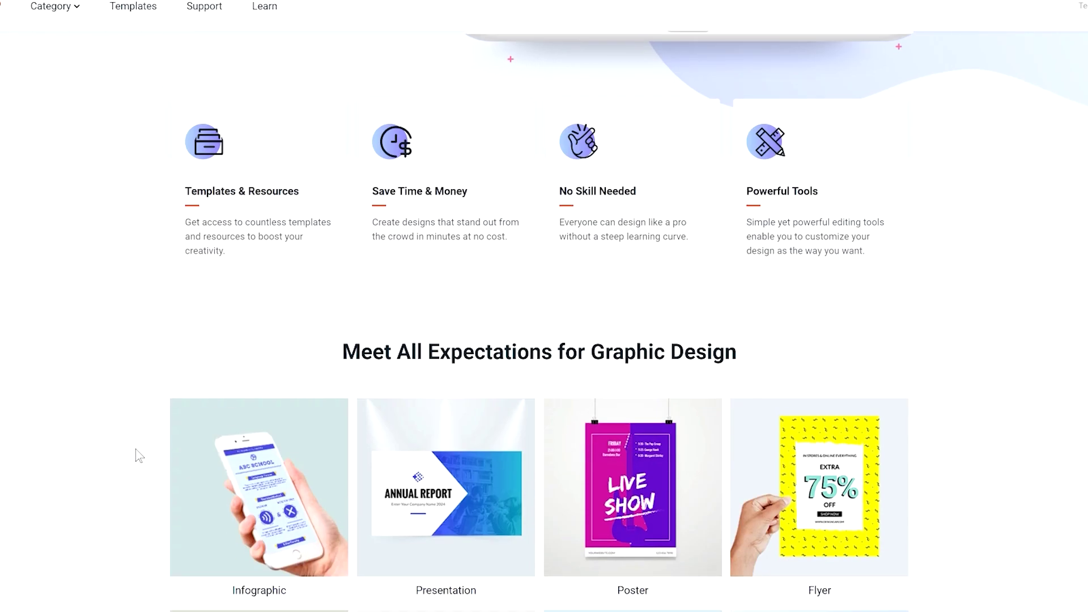
scroll(139, 455, "down", 1)
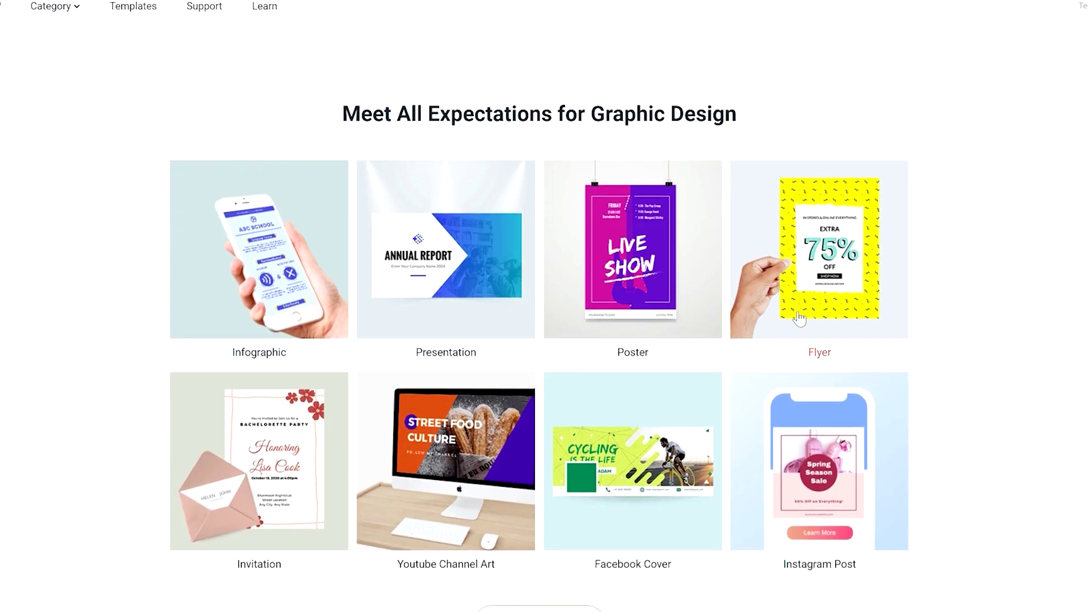
left_click(646, 305)
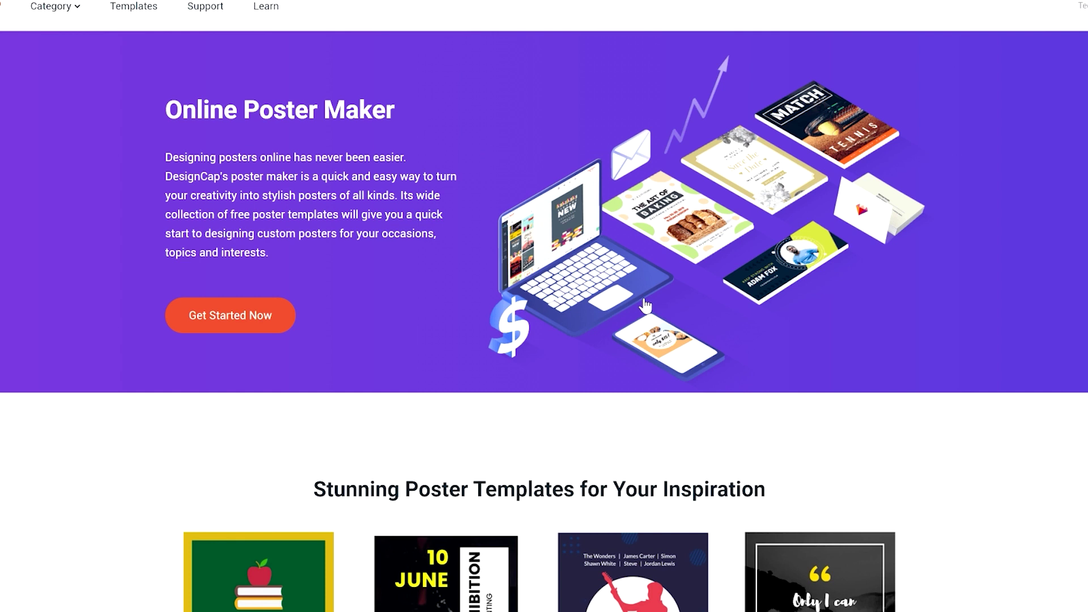
Scroll the Online Poster Maker page down to the Stunning Poster Templates grid showing Fitness Poster.
scroll(645, 305, "down", 5)
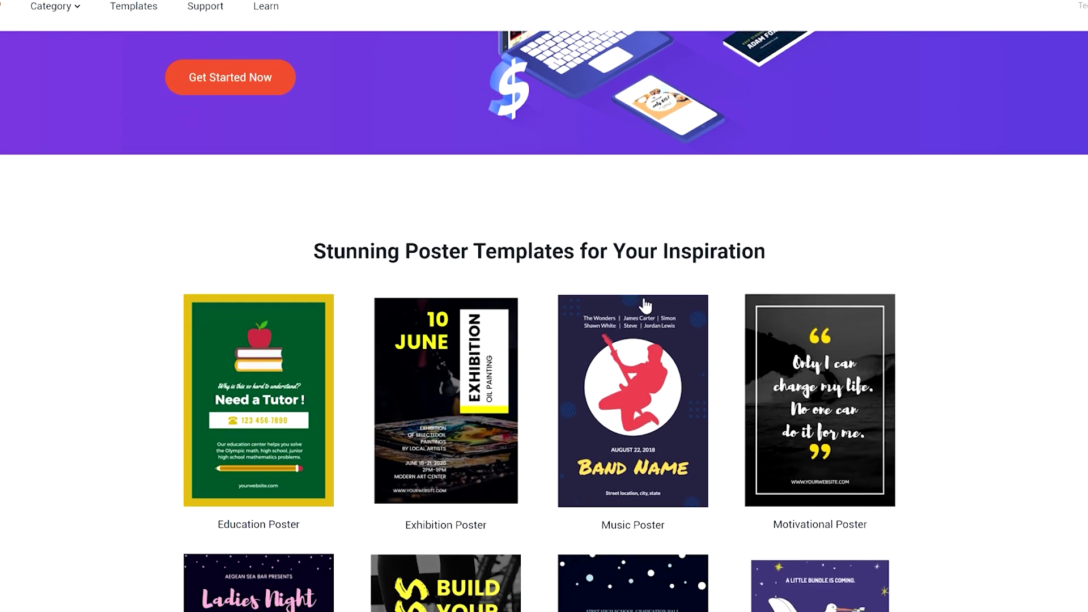
scroll(646, 305, "down", 1)
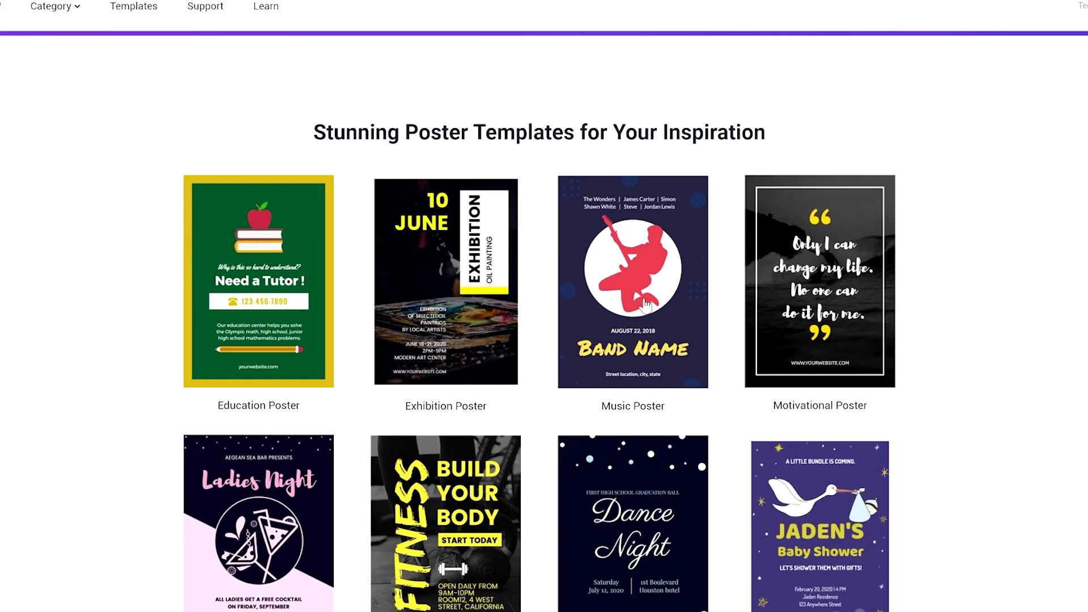
scroll(646, 304, "down", 1)
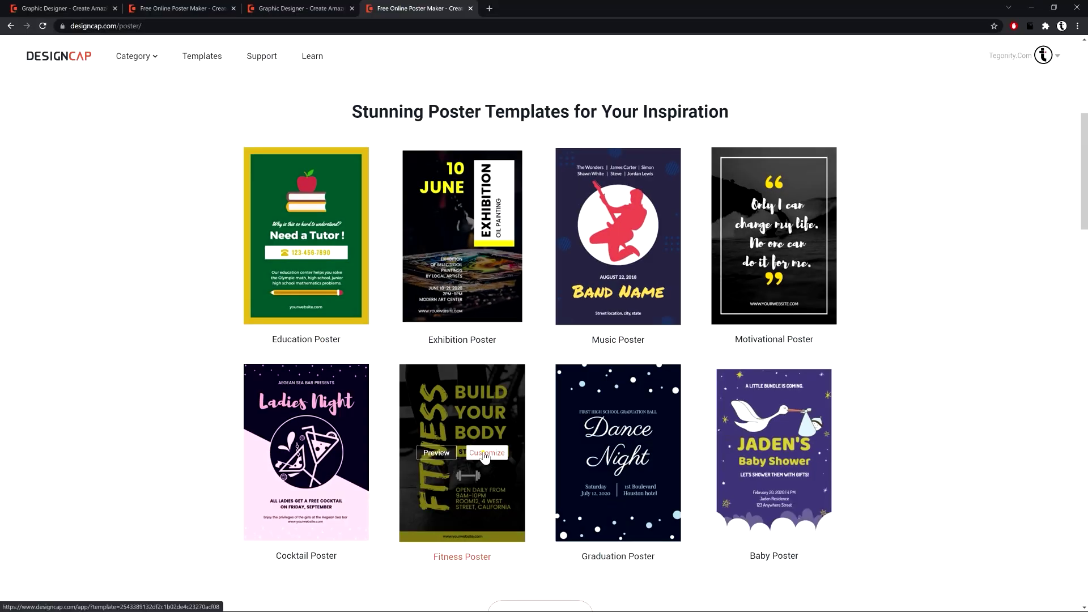
Customize the Fitness Poster template and search the Elements library for 'fitness' icons.
left_click(465, 486)
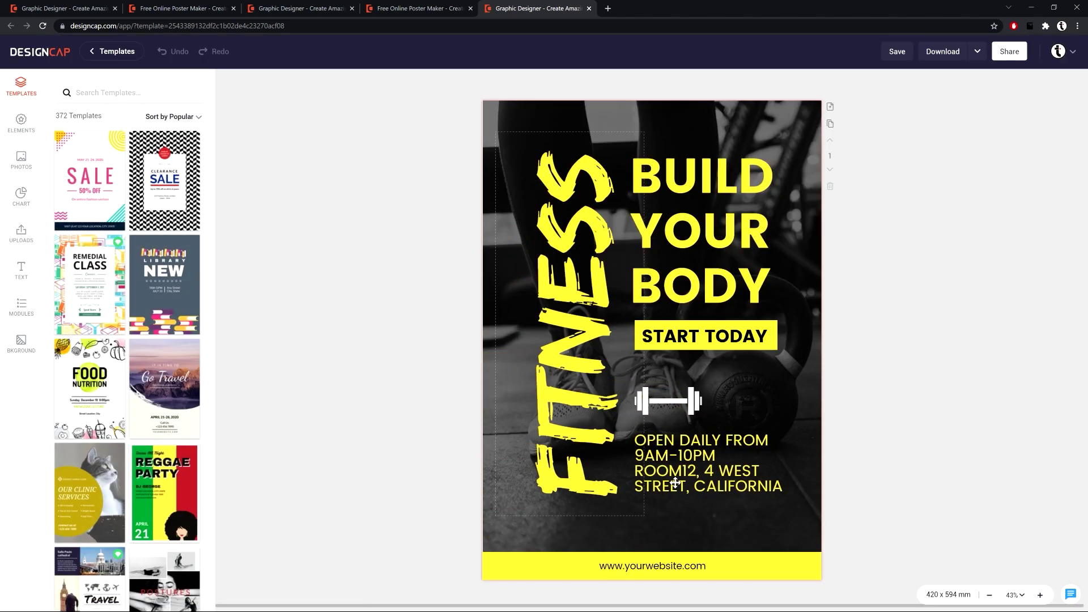
left_click(700, 403)
left_click(21, 122)
left_click(125, 89)
type("fitness")
key("Return")
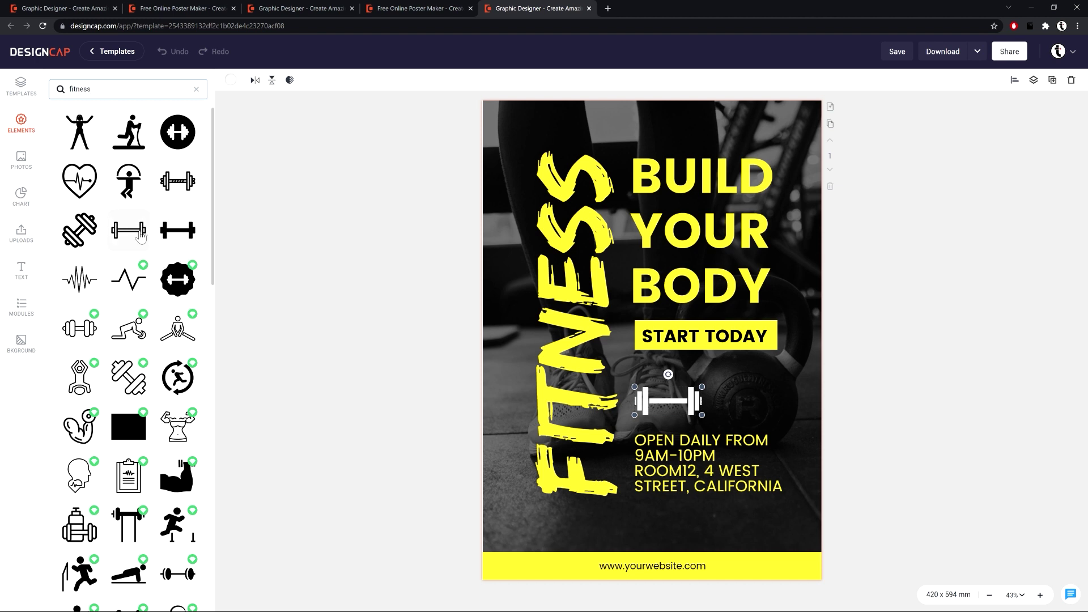
scroll(141, 237, "down", 2)
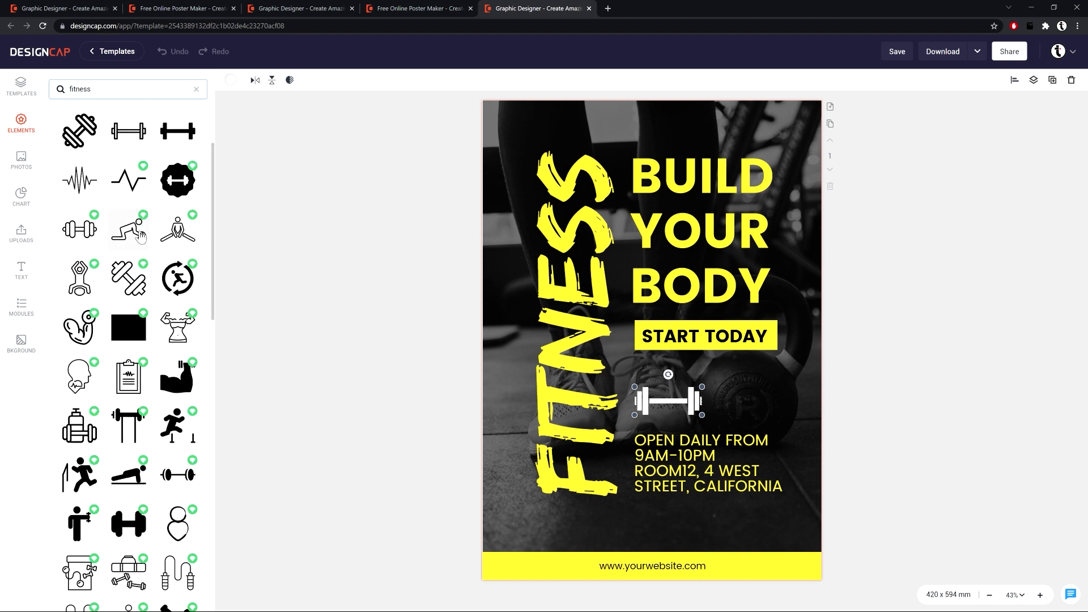
Add a bodybuilder icon from the fitness results, make it white, shrink it and nudge FITNESS.
left_click(181, 337)
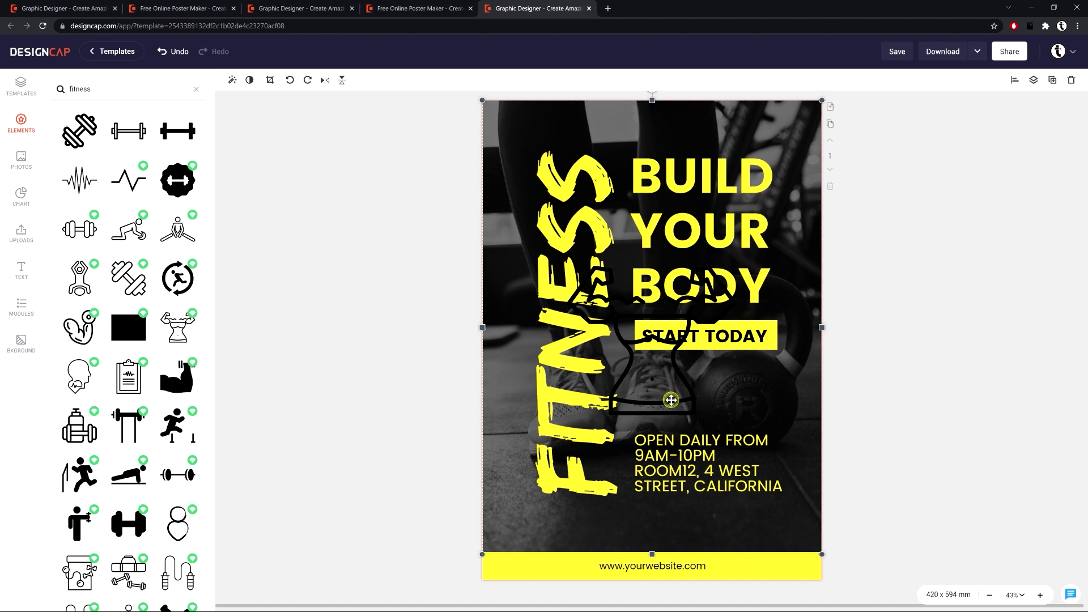
left_click(902, 380)
left_click(694, 395)
left_click(230, 80)
left_click(238, 220)
left_click(738, 265)
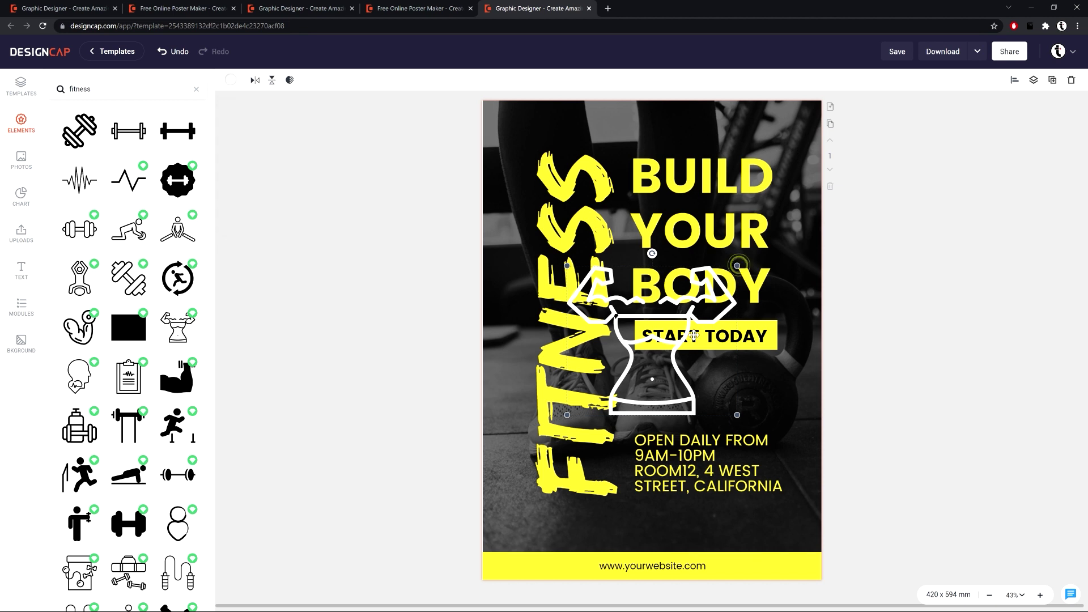
left_click_drag(738, 266, 643, 347)
left_click_drag(616, 381, 725, 382)
Add the flexed-arm icon, colour it white and place it just under START TODAY.
scroll(110, 352, "down", 10)
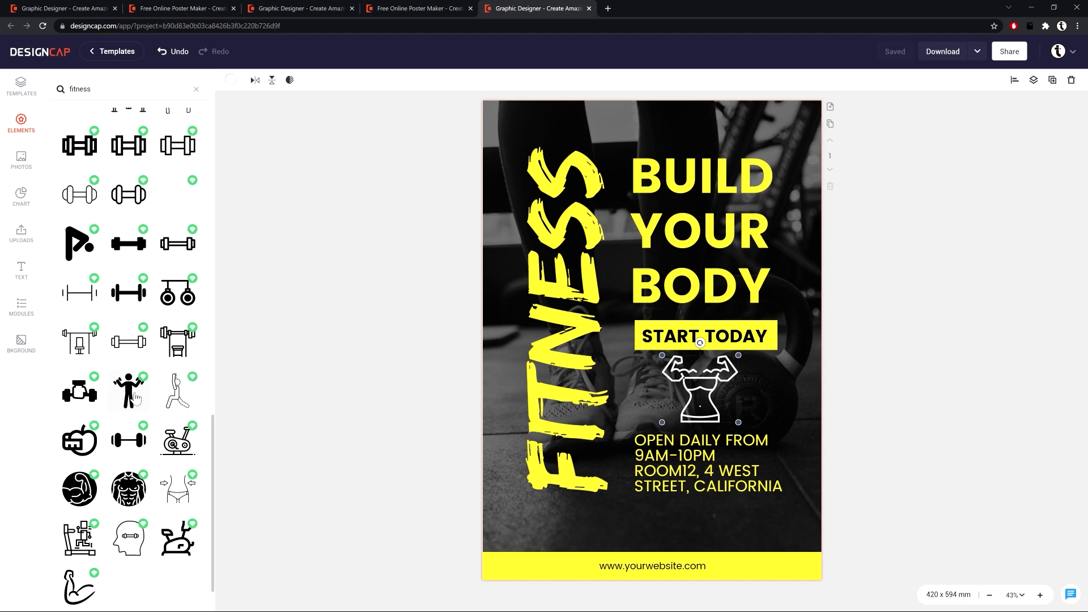
left_click(697, 407)
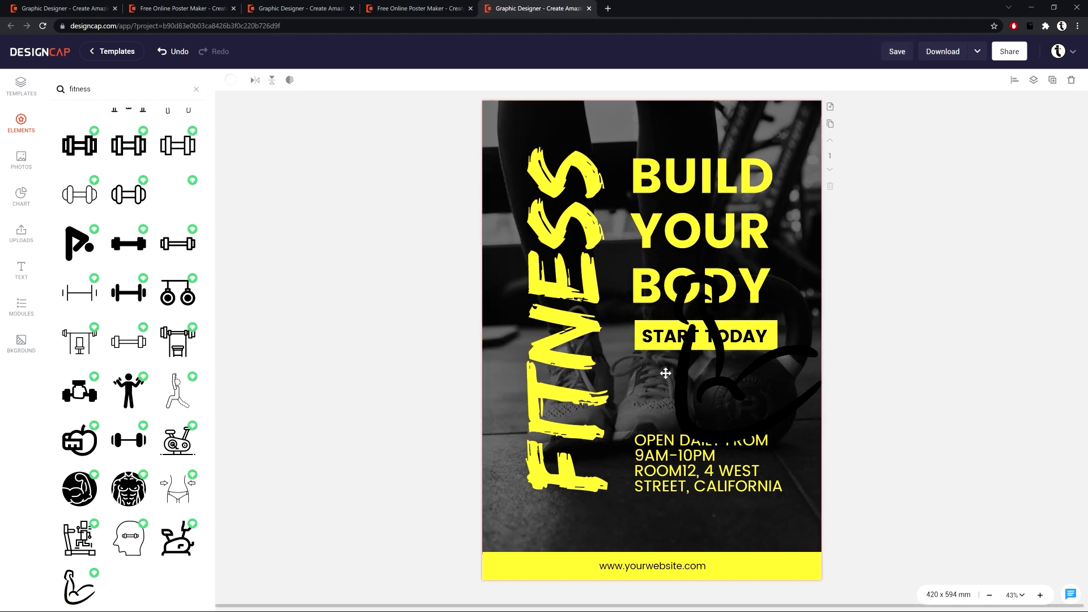
left_click(716, 395)
left_click(231, 80)
left_click(234, 126)
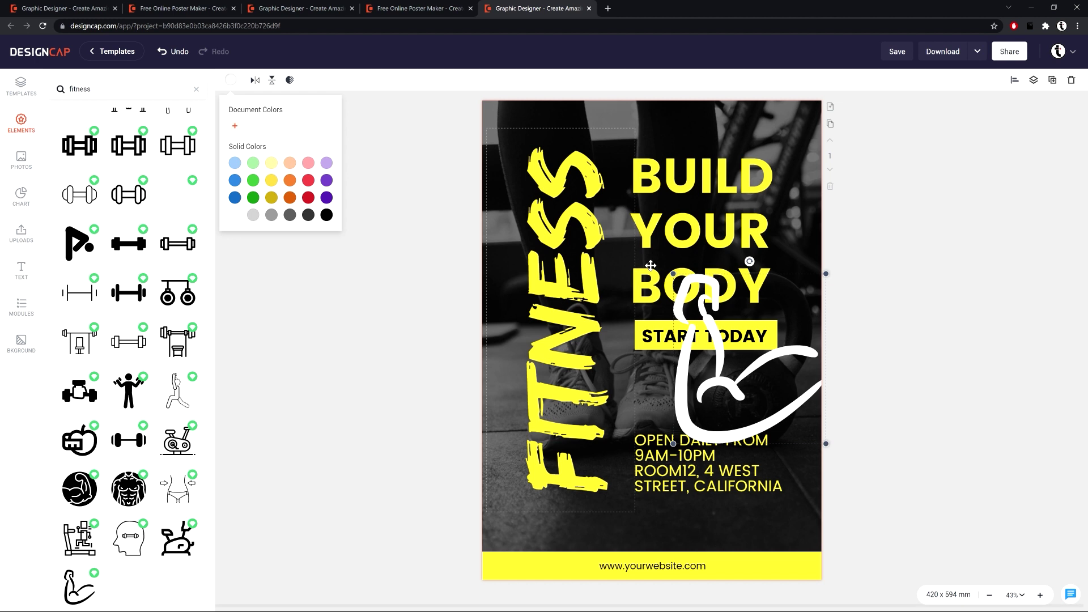
left_click_drag(730, 342, 683, 391)
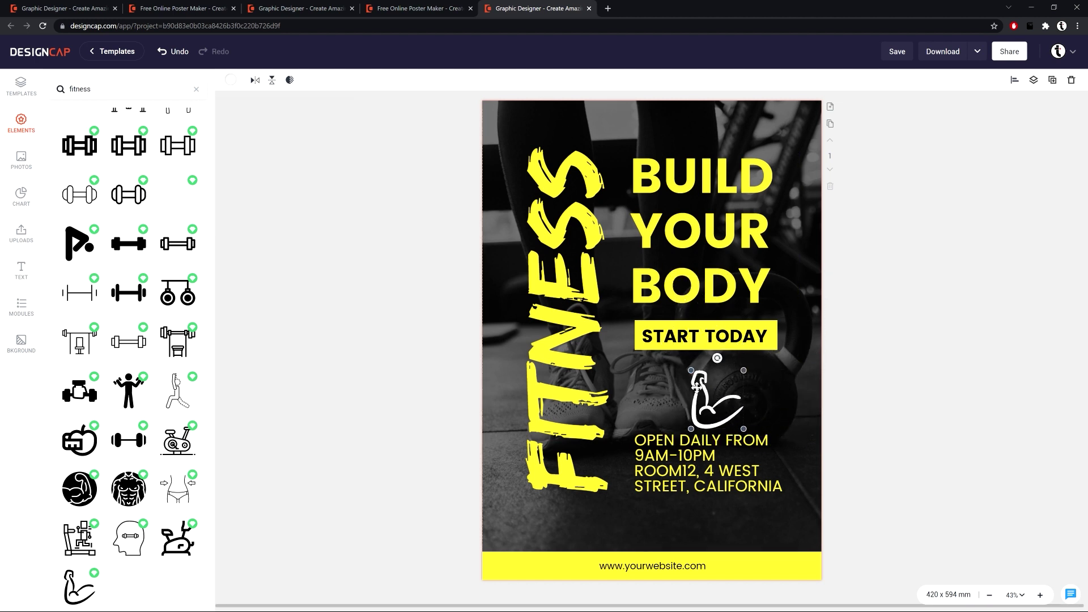
left_click(680, 389)
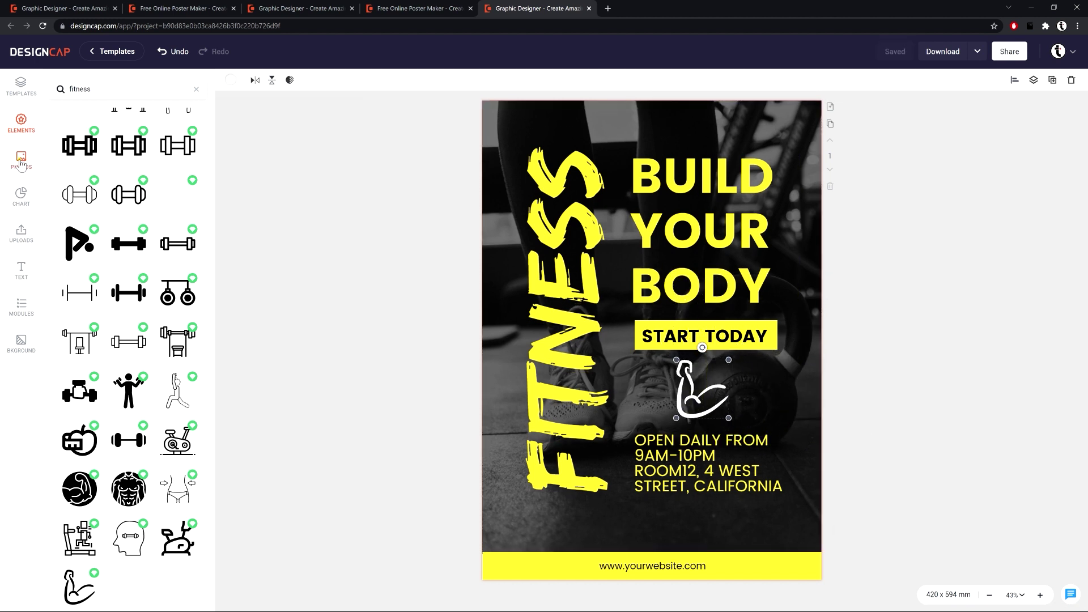
Replace the poster background with a gym photo from the Sport photo category.
left_click(21, 162)
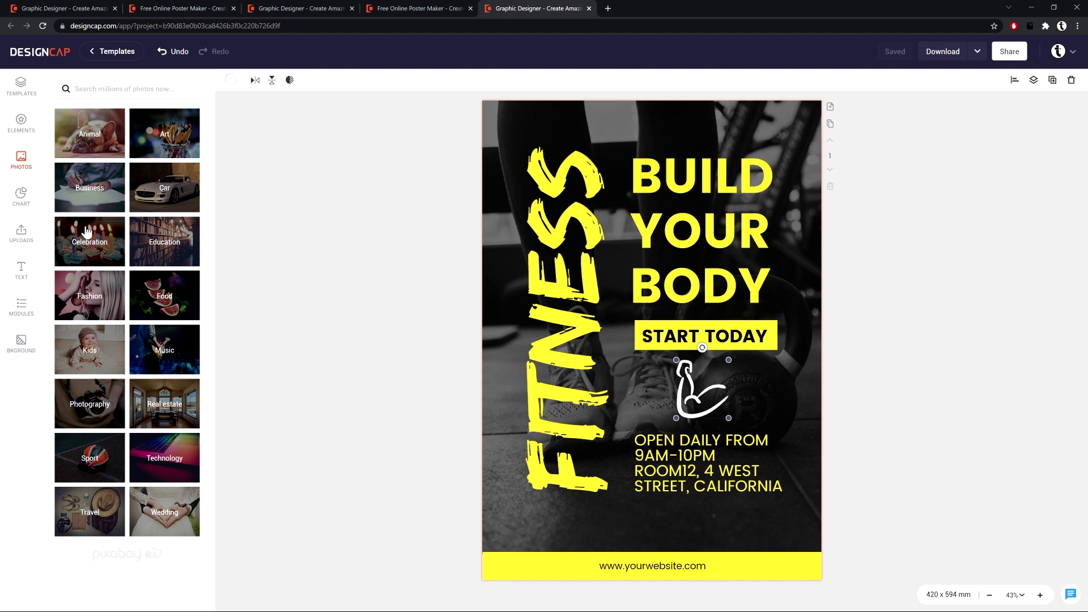
left_click(87, 456)
scroll(128, 255, "down", 7)
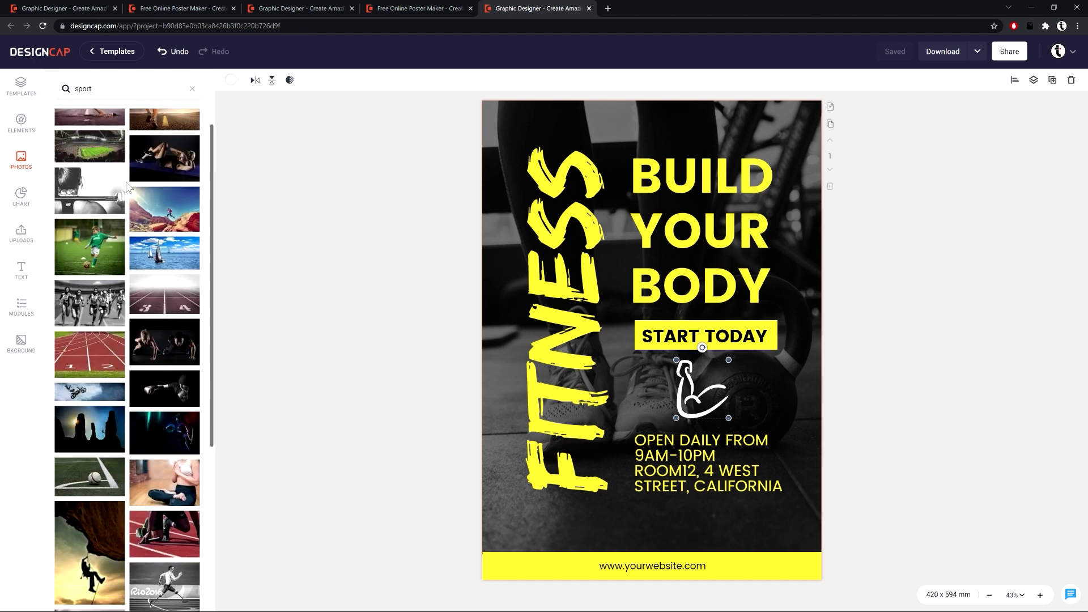
scroll(122, 372, "down", 6)
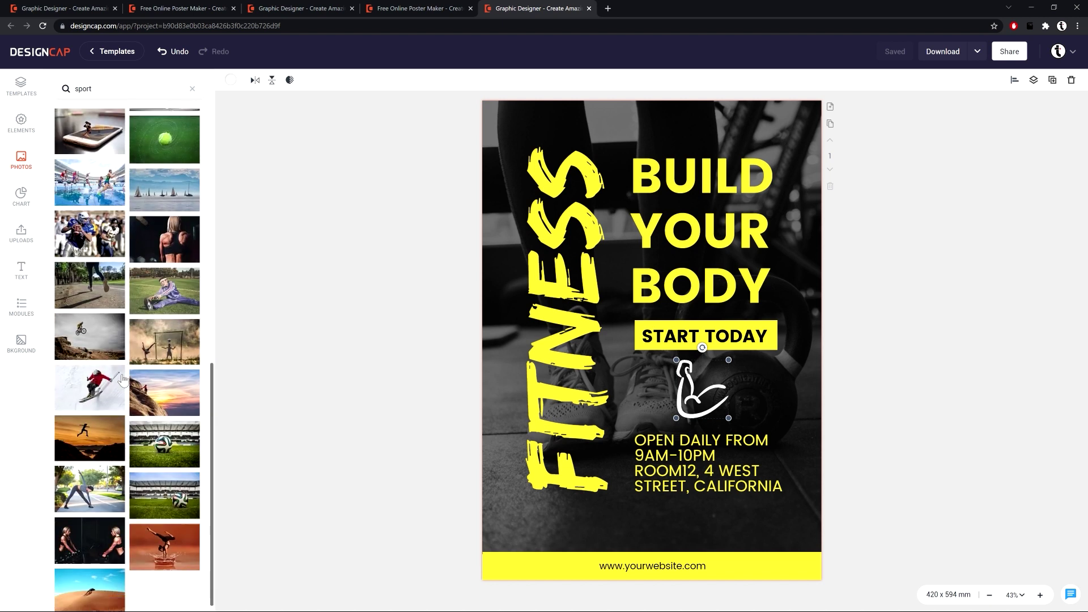
left_click_drag(113, 342, 332, 531)
Adjust the background photo to saturation -100 and contrast -30.
double_click(535, 528)
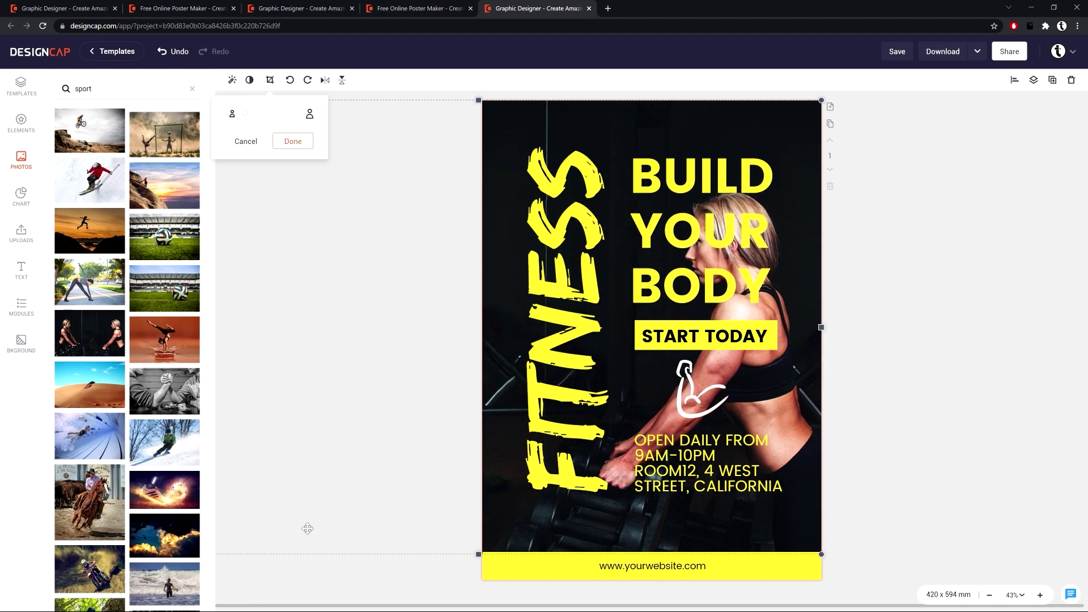
left_click(292, 141)
left_click(250, 79)
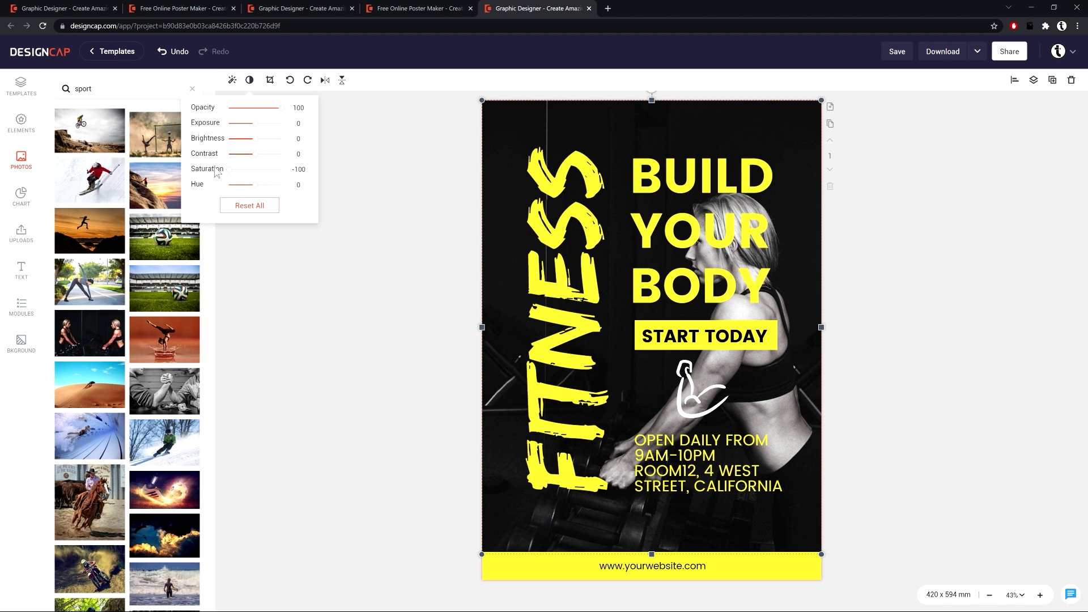
mouse_move(258, 160)
left_mouse_down()
mouse_move(286, 166)
mouse_move(209, 160)
mouse_move(250, 162)
left_mouse_up()
Set the BUILD YOUR BODY heading in the Denk One font.
left_click(735, 195)
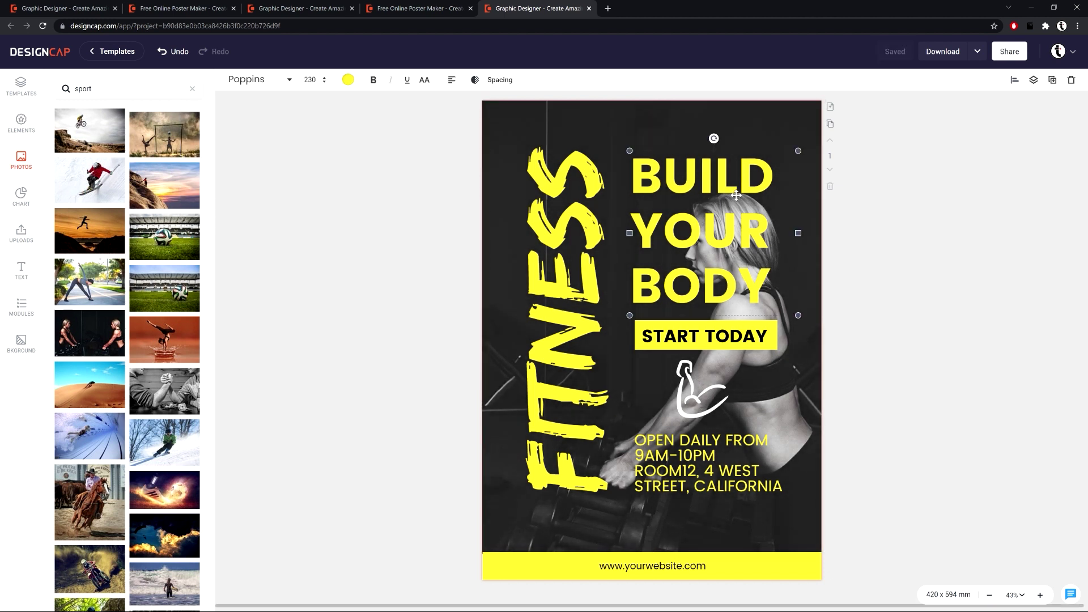
left_click(289, 79)
scroll(299, 242, "down", 3)
scroll(298, 243, "up", 3)
left_click(285, 304)
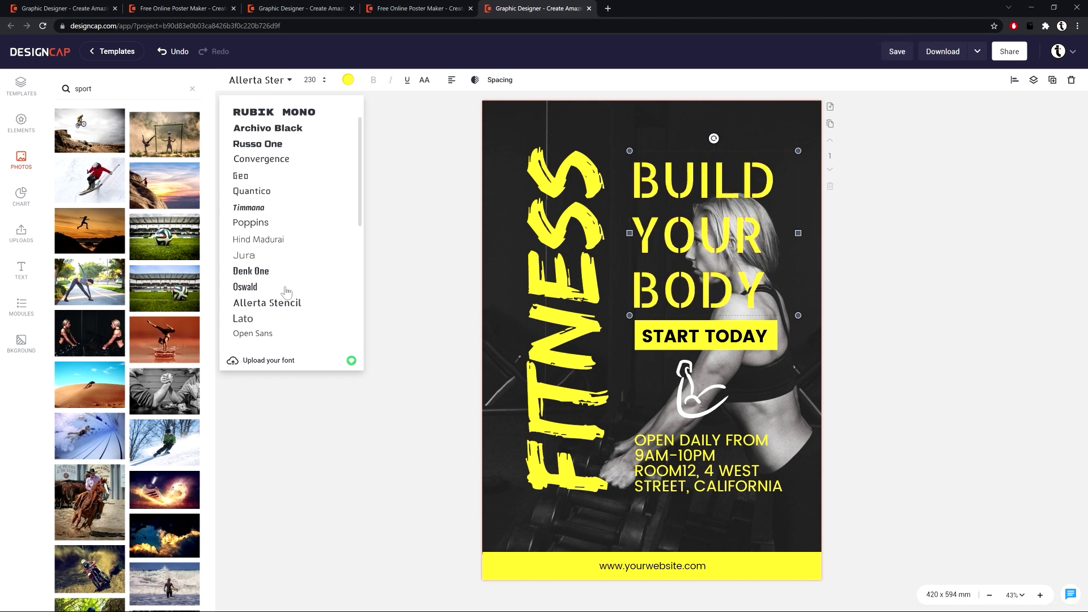
left_click(285, 287)
left_click(288, 275)
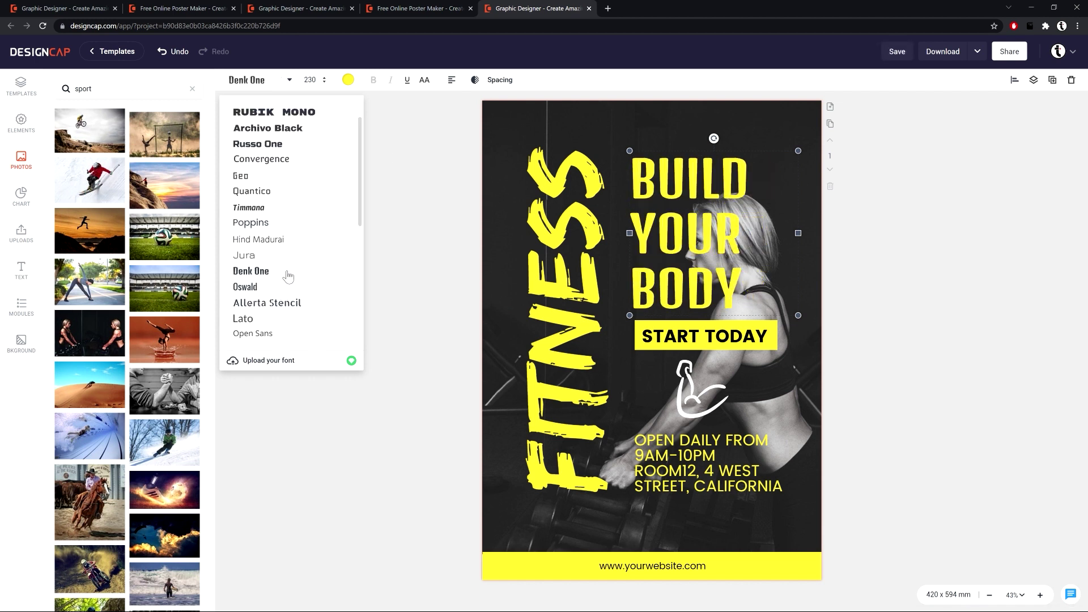
Left-align the heading and scroll through the ready-made text templates.
left_click(452, 80)
left_click(452, 110)
left_click(471, 110)
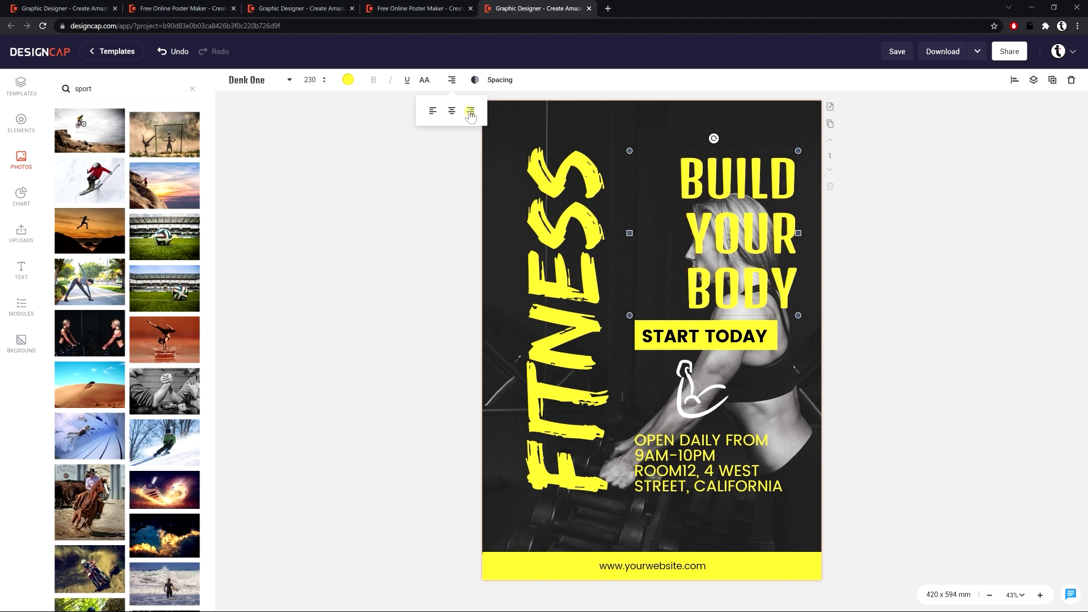
left_click(435, 114)
left_click(20, 273)
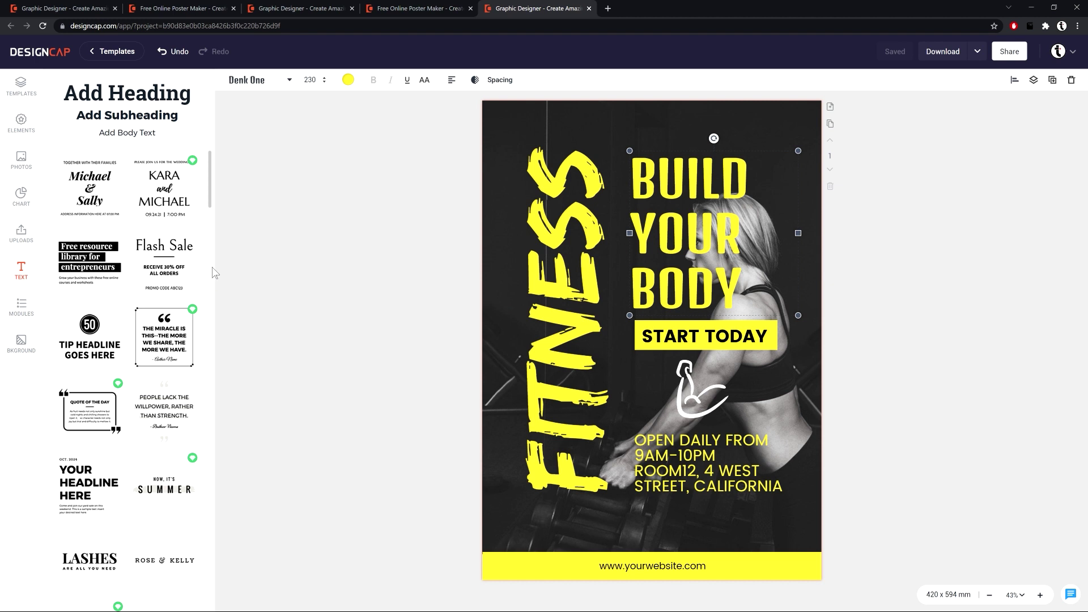
scroll(85, 312, "down", 3)
scroll(78, 316, "down", 15)
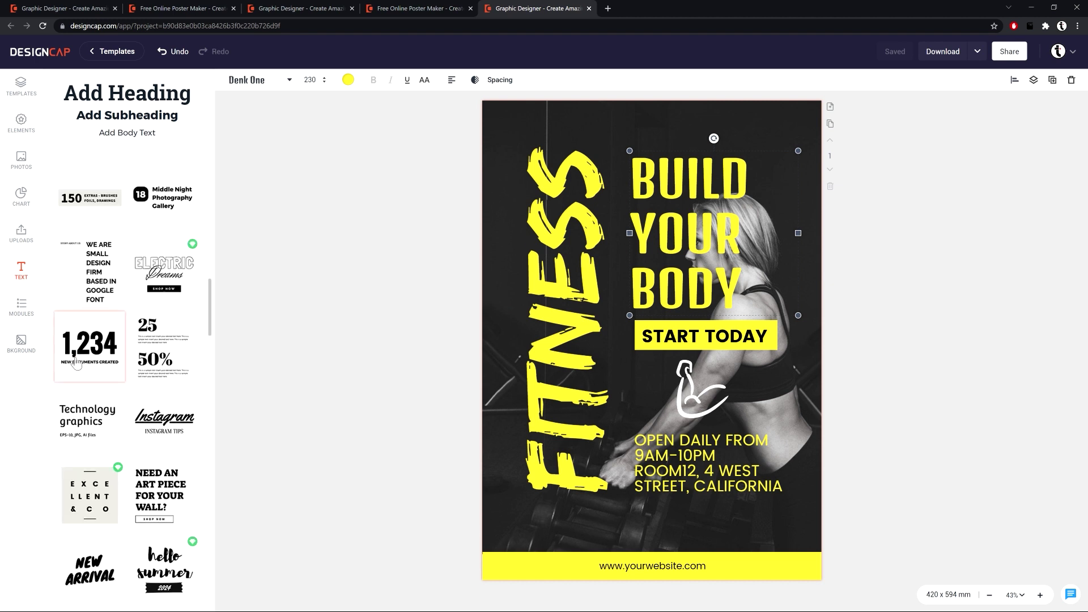
Add the 150 EXTRAS text box at the poster bottom and change 150 to 24*7.
left_click(89, 198)
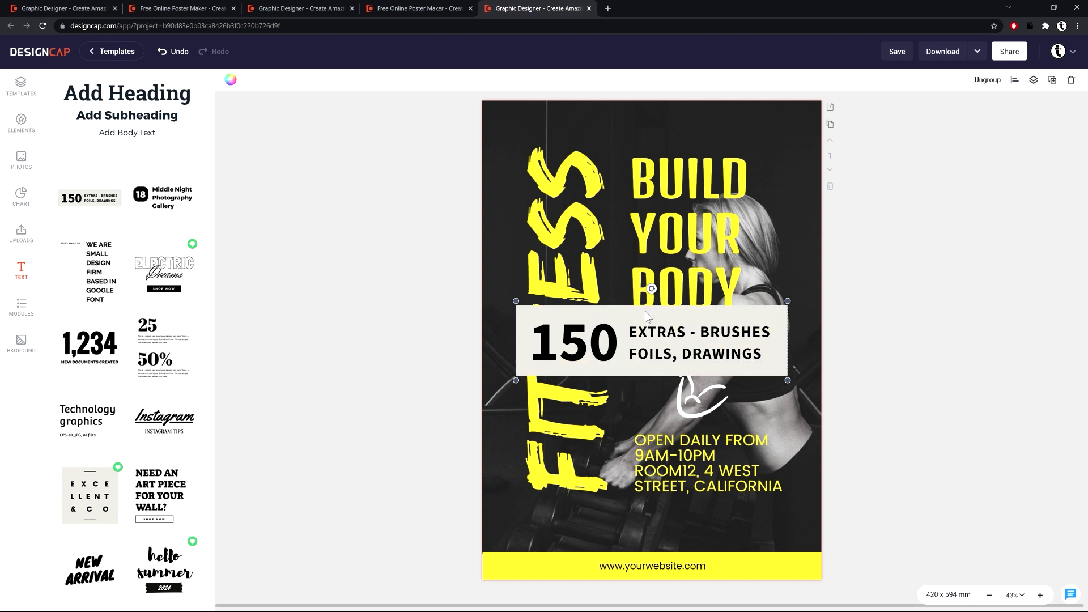
left_click_drag(644, 305, 644, 479)
left_click(555, 416)
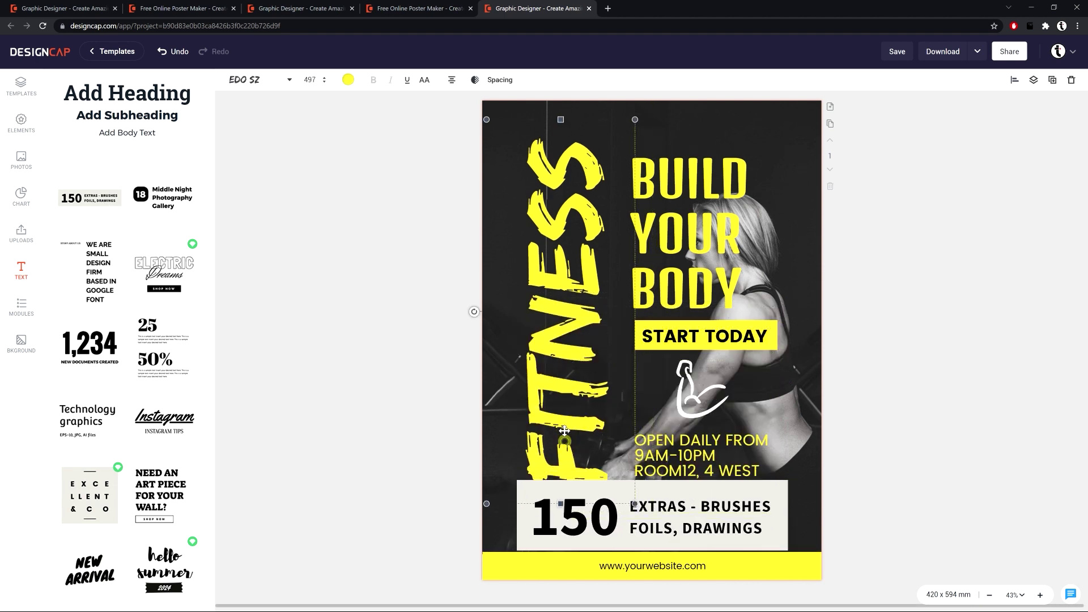
left_click(599, 524)
double_click(599, 525)
type("24")
left_click_drag(652, 487, 652, 495)
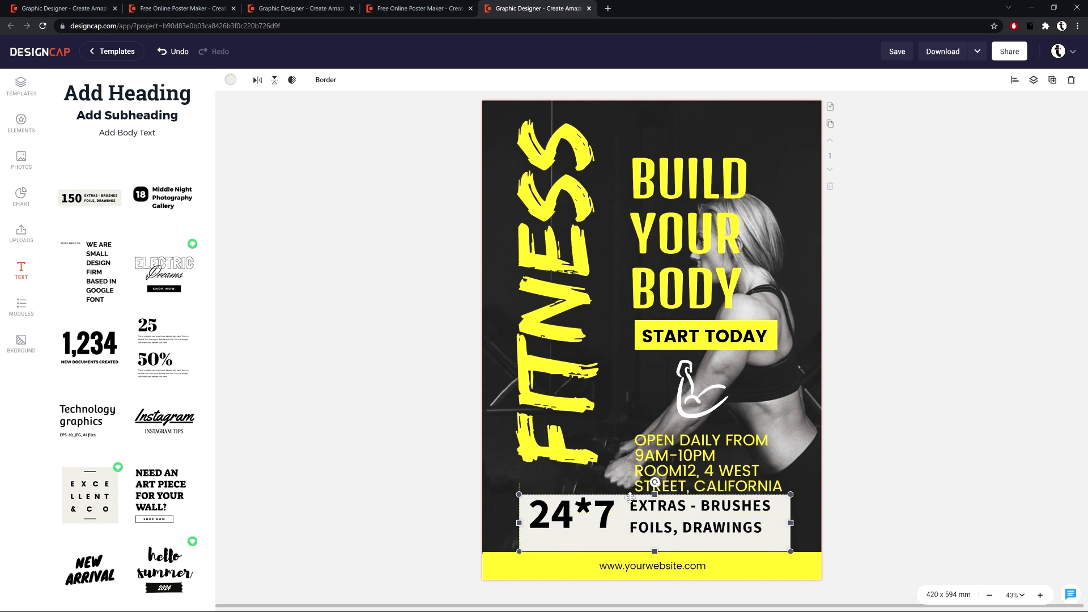
Delete the opening-hours text, move BUILD YOUR BODY up-left and START TODAY down.
left_click(701, 447)
key("Delete")
left_click_drag(688, 233, 672, 187)
left_click_drag(722, 333, 736, 467)
Make the 24*7 box dark with a white number and change EXTRAS to Dwarka New Delhi.
left_click(652, 544)
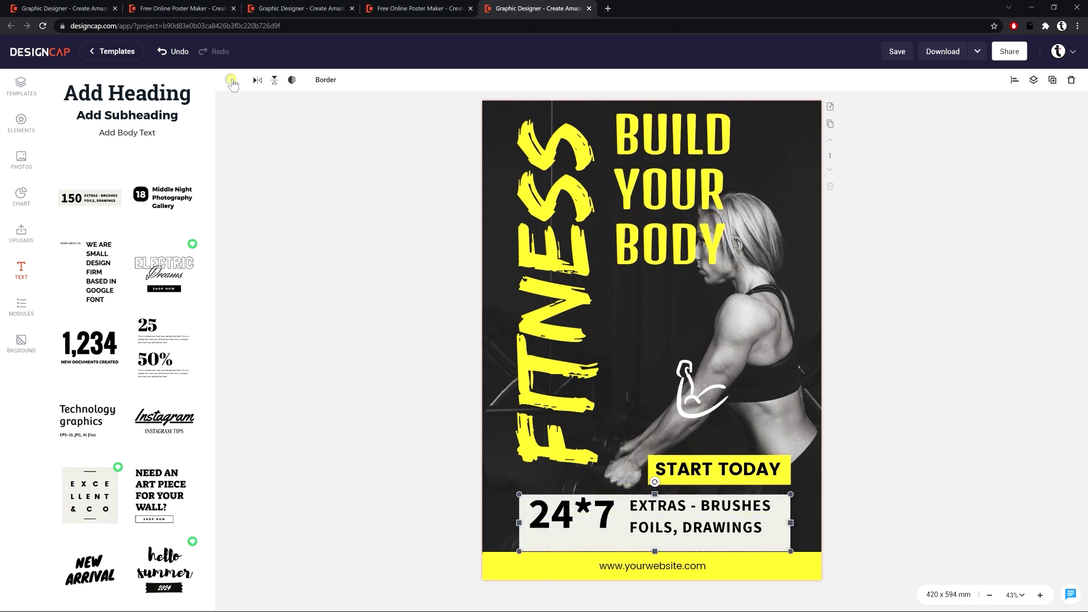
left_click(231, 80)
left_click(328, 213)
left_click(572, 521)
left_click(348, 79)
left_click(352, 214)
left_click(628, 514)
double_click(628, 514)
type("Dwarka")
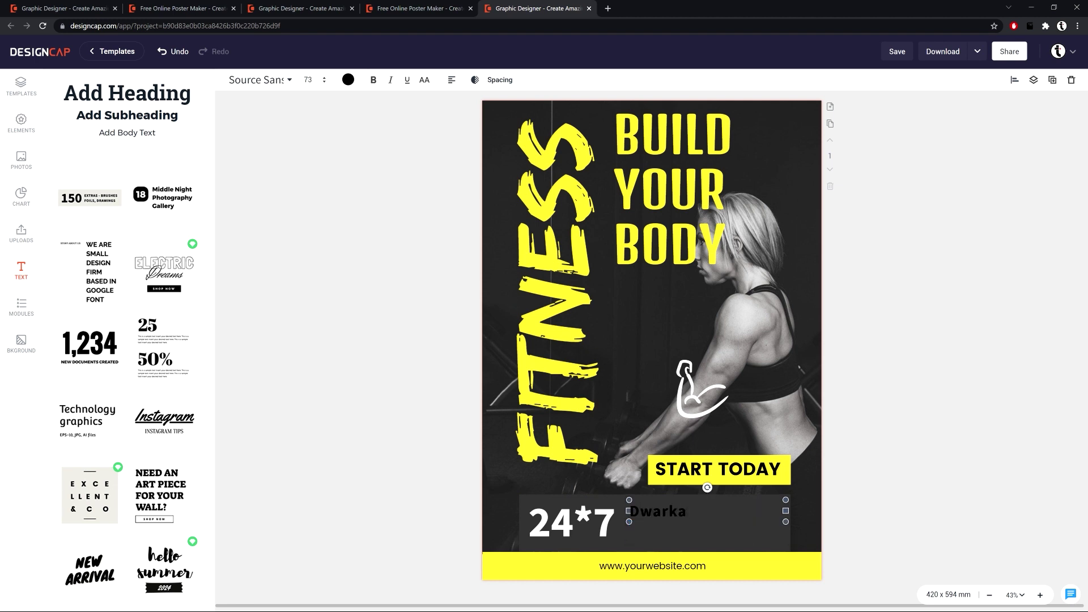
Set FITNESS horizontally across the top, with BUILD YOUR BODY and START TODAY moved left.
left_click(671, 187)
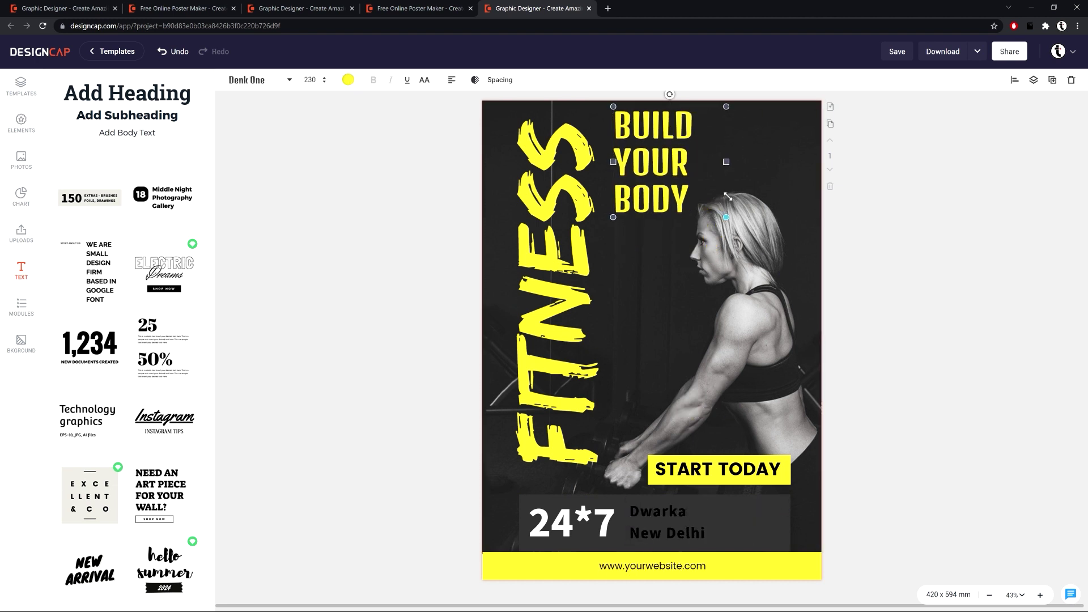
left_click_drag(672, 187, 652, 340)
left_click_drag(541, 116, 526, 237)
key("ctrl+z")
left_click_drag(760, 175, 811, 207)
left_click_drag(651, 340, 554, 262)
left_click(734, 479)
left_click_drag(734, 478, 606, 479)
Centre the Dwarka New Delhi text and change its colour.
left_click(657, 521)
left_click(452, 80)
left_click(348, 80)
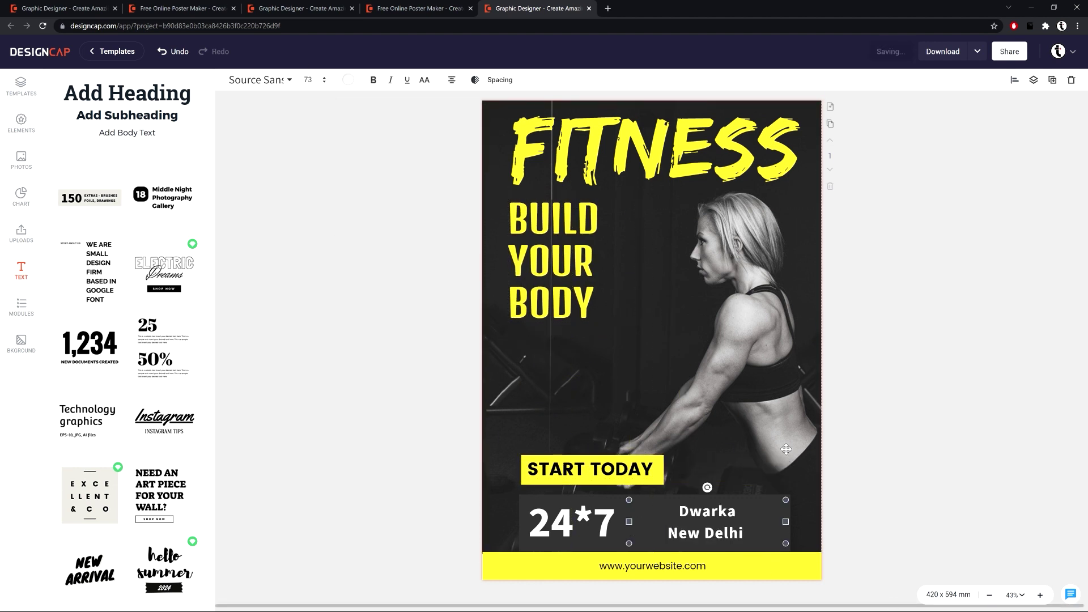
Browse the solid colour, gradient and texture thumbnails in the Background panel.
left_click(21, 343)
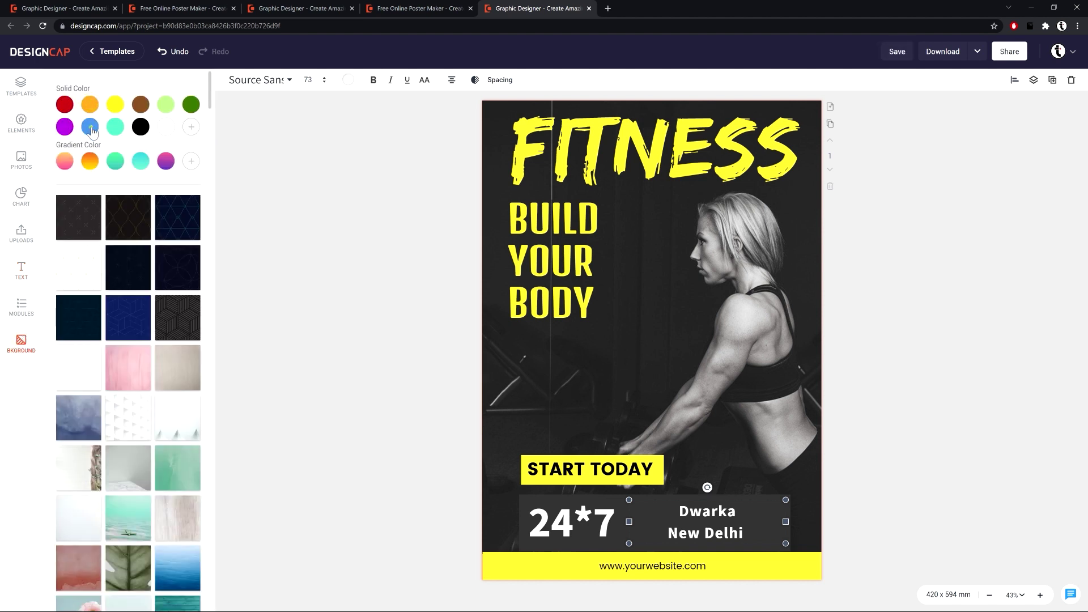
left_click(77, 221)
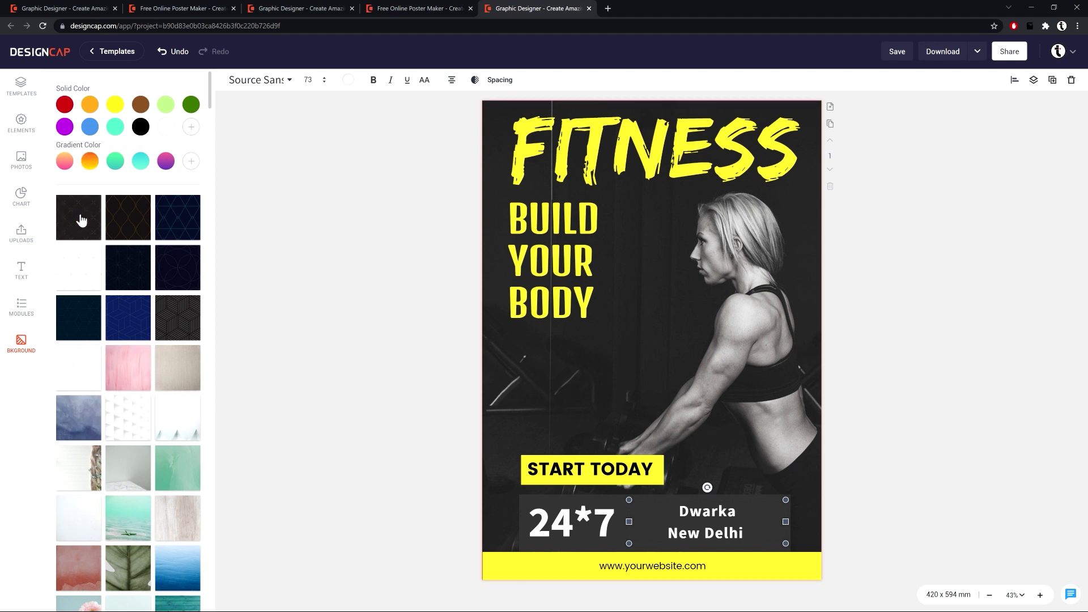
scroll(94, 255, "down", 5)
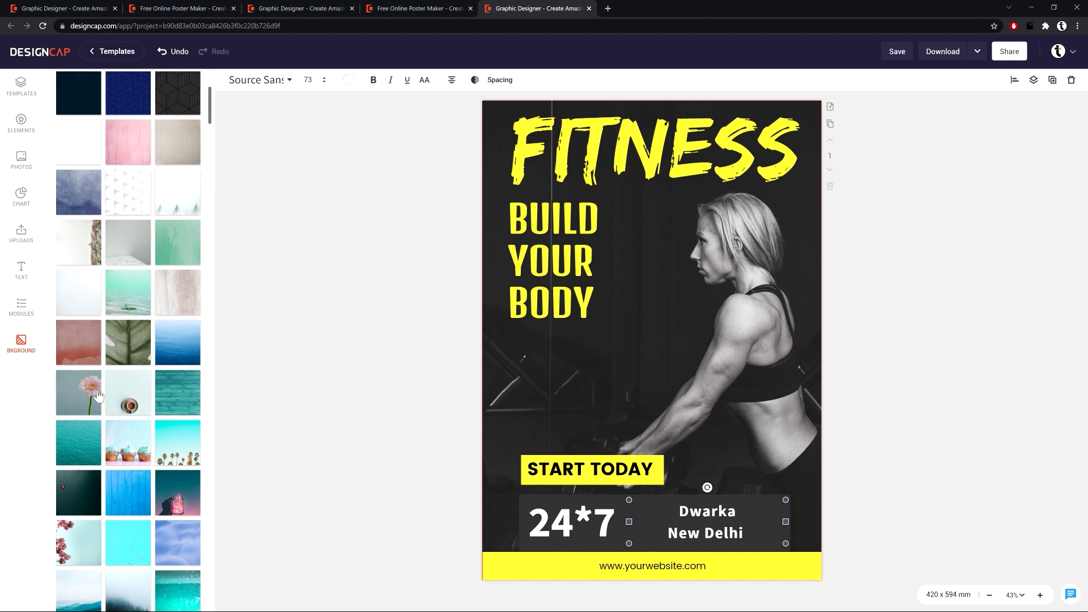
scroll(98, 395, "down", 5)
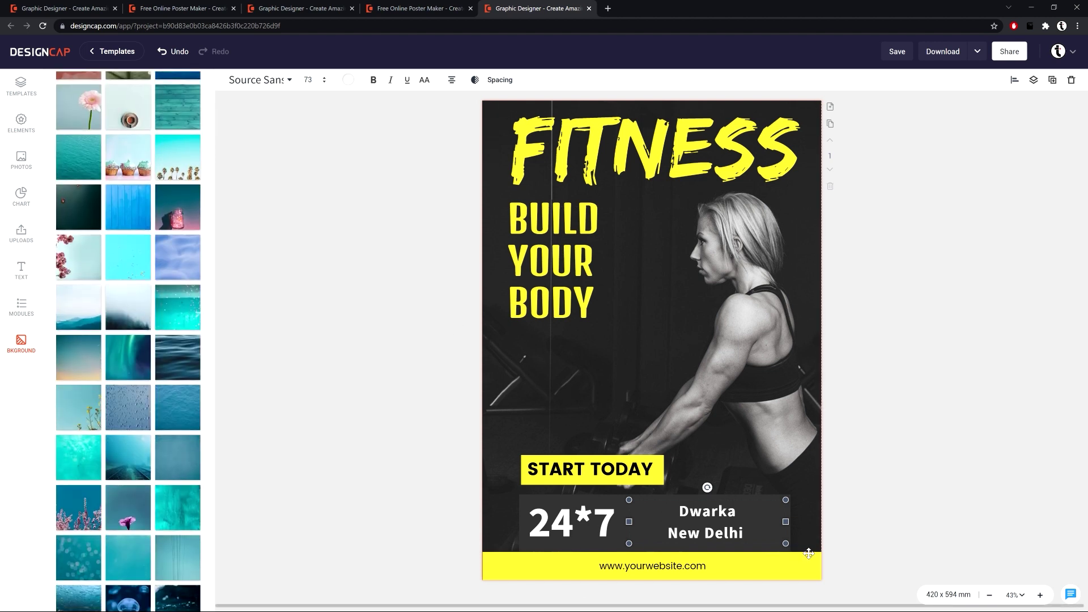
Confirm the poster's download format is JPG, then start generating a share link for it.
left_click(977, 52)
left_click(979, 78)
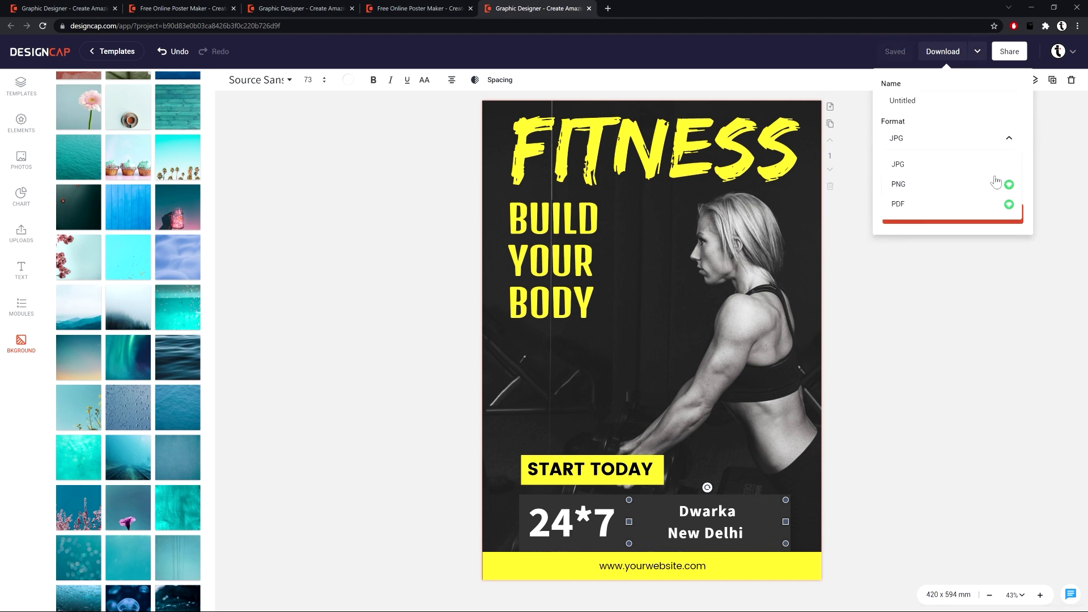
left_click(1070, 159)
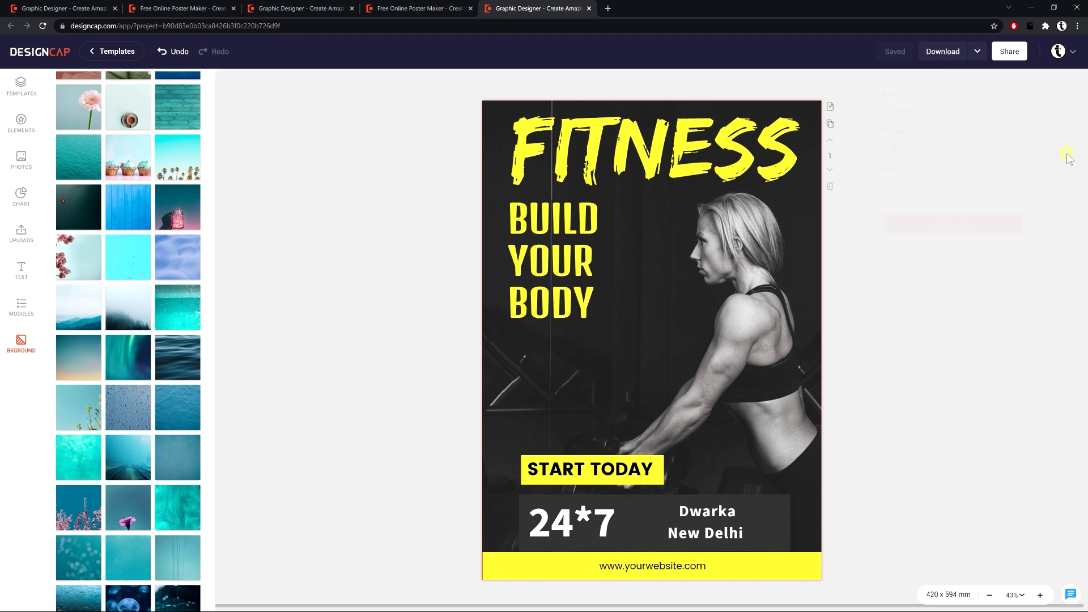
left_click(1010, 52)
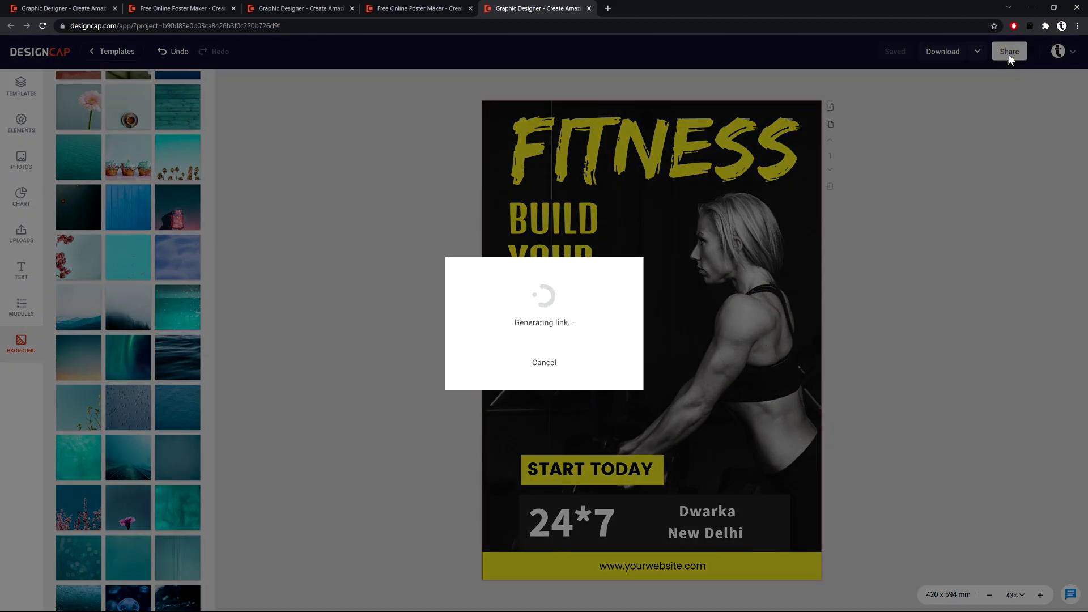